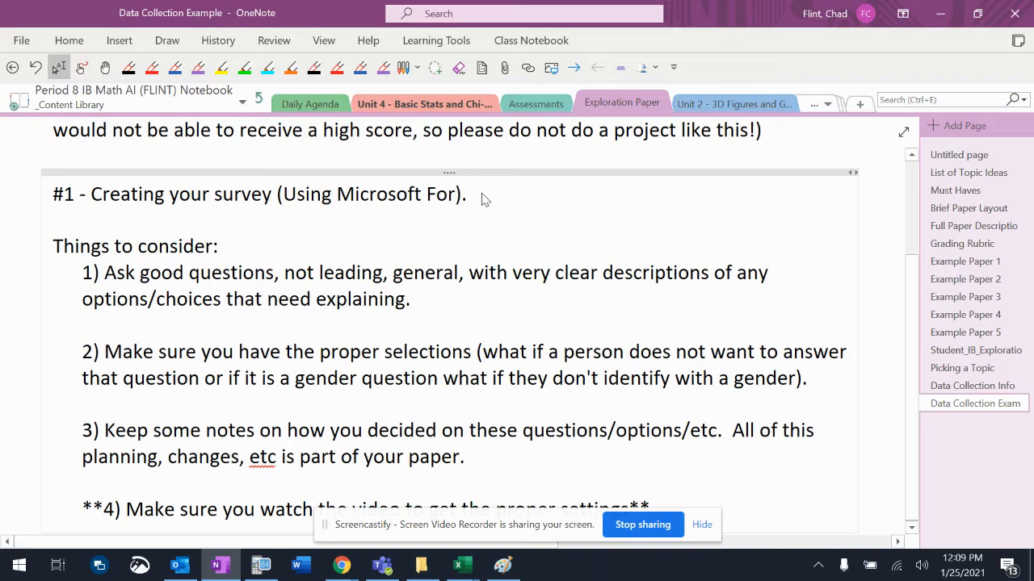
Correct the OneNote heading to 'Using Microsoft Forms' and switch to the Screencastify Chrome window.
key("BackSpace")
type("ms")
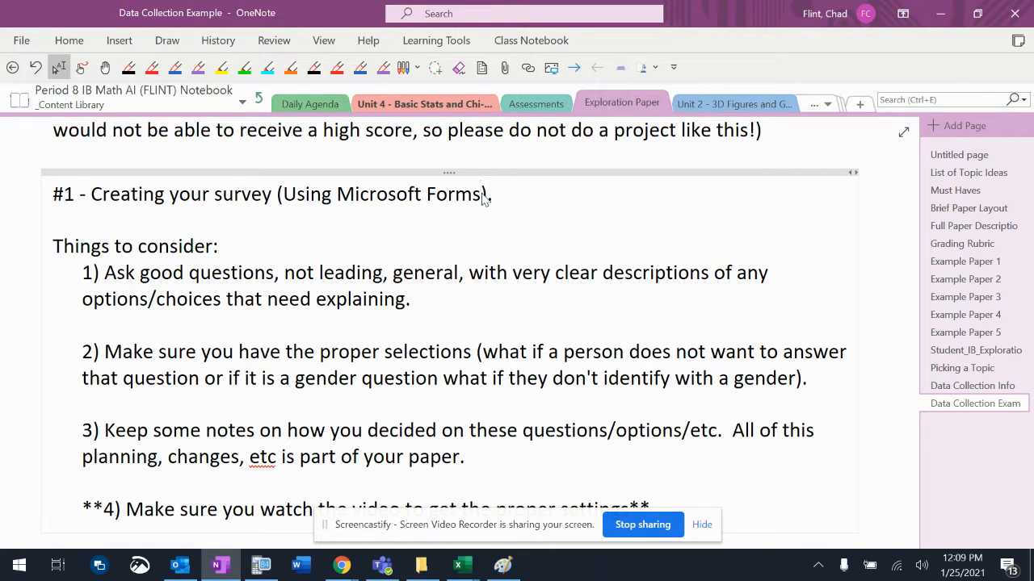
mouse_move(343, 568)
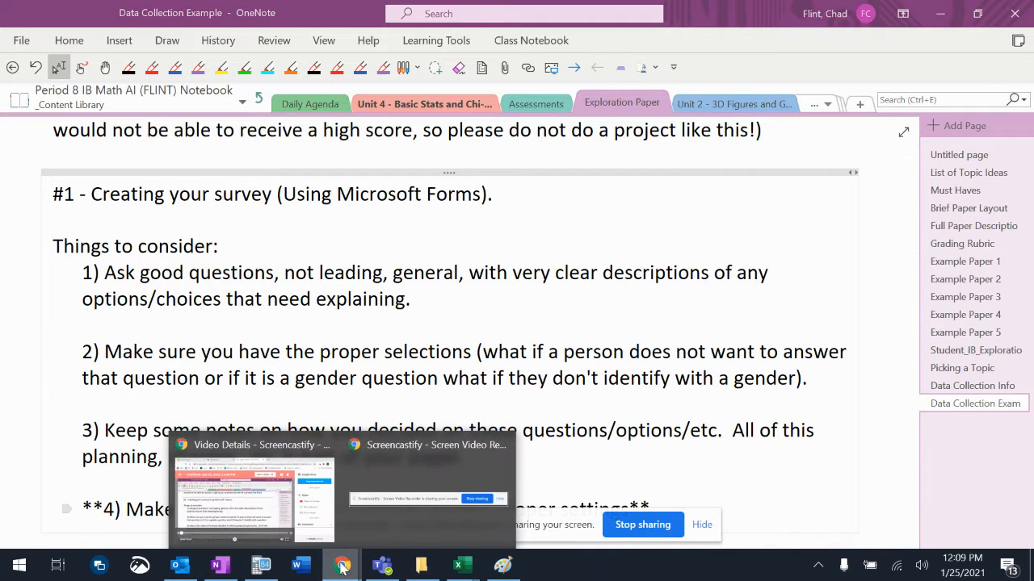
left_click(306, 523)
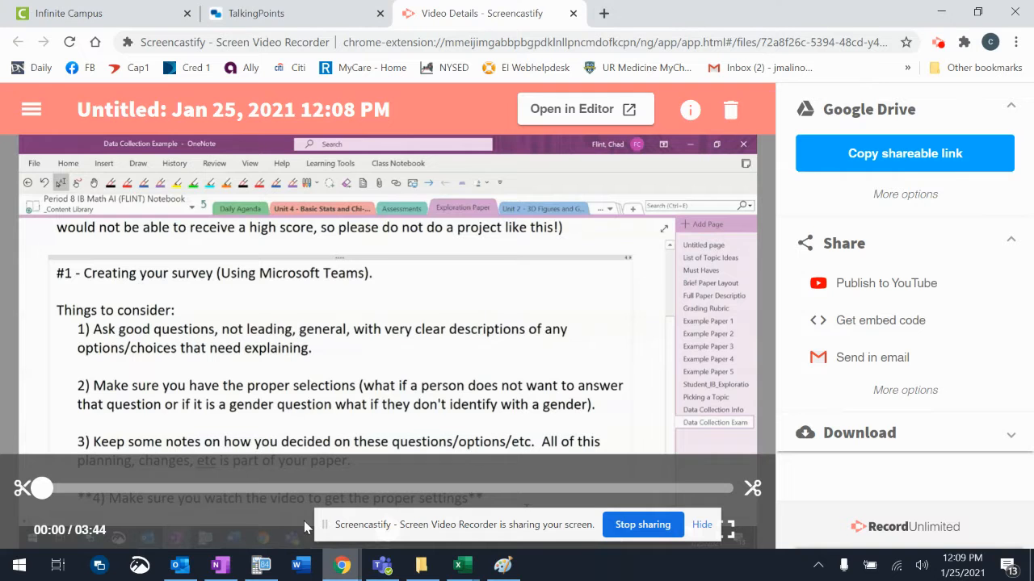
Go to the Office 365 website in a new Chrome tab.
left_click(604, 14)
type("offi")
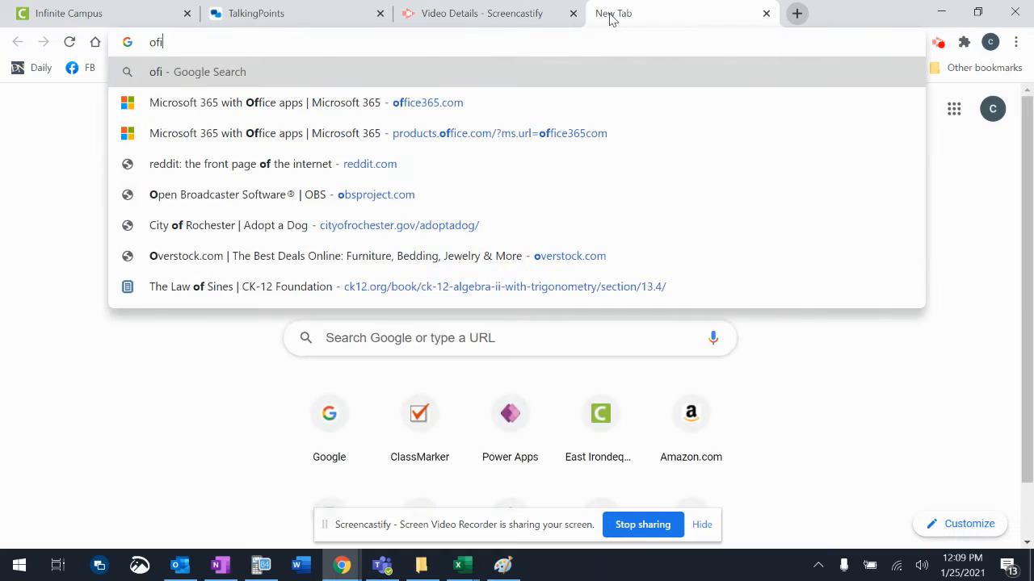
key("Return")
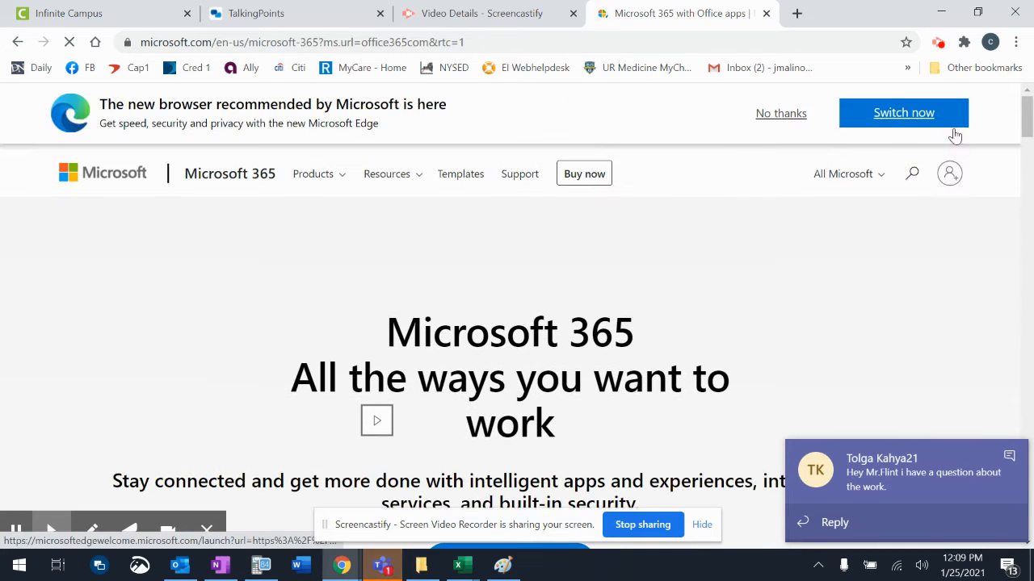
Sign in to Office 365 with the school account e-mail.
left_click(955, 185)
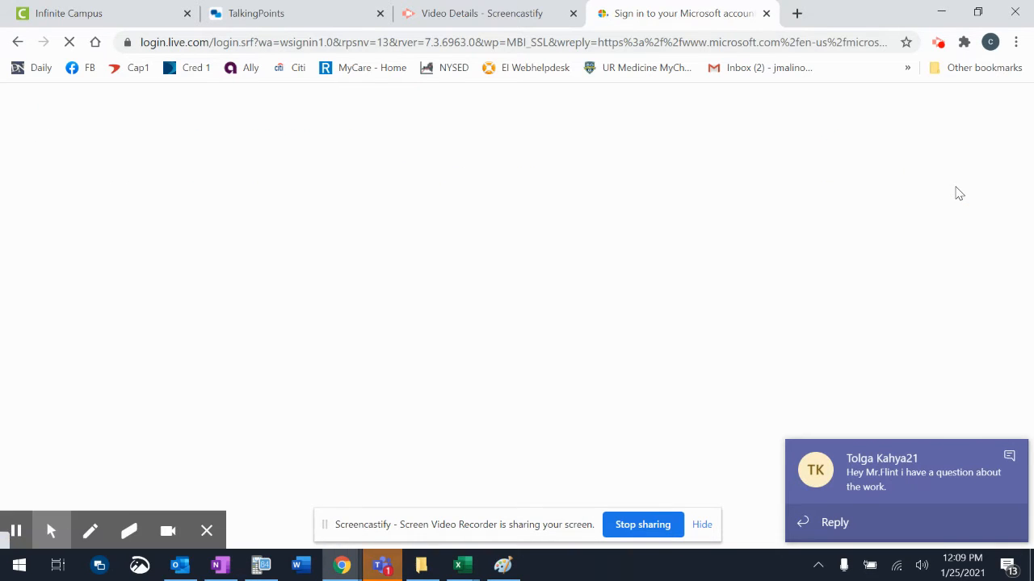
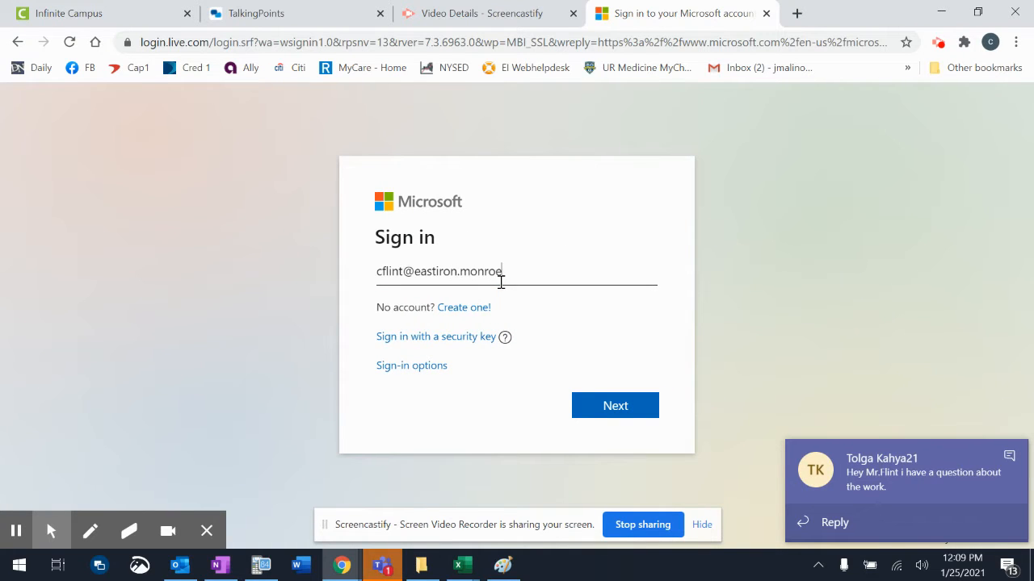
key("Return")
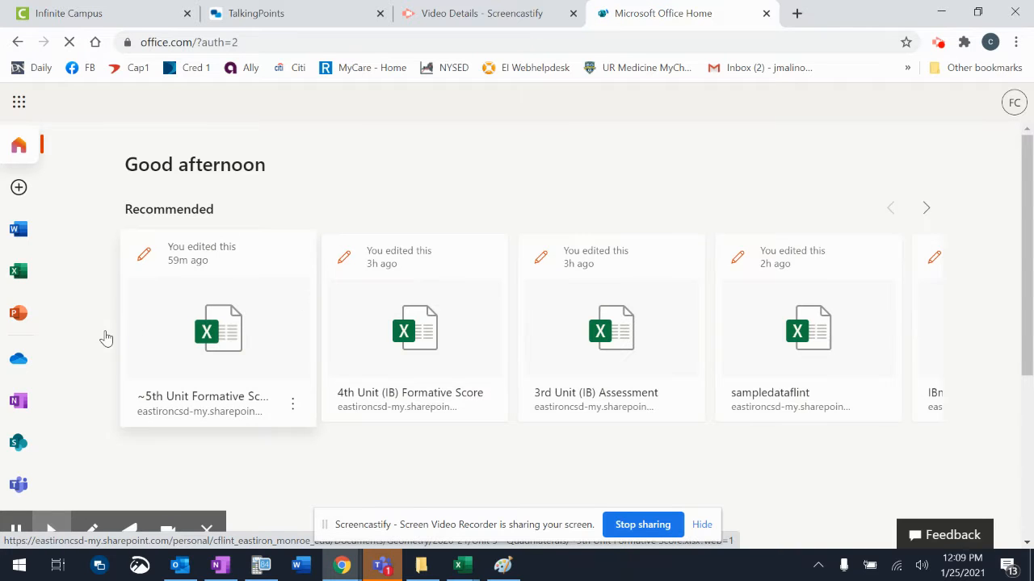
Open Forms from the Office app rail and create a New Form instead of a quiz.
scroll(91, 332, "down", 1)
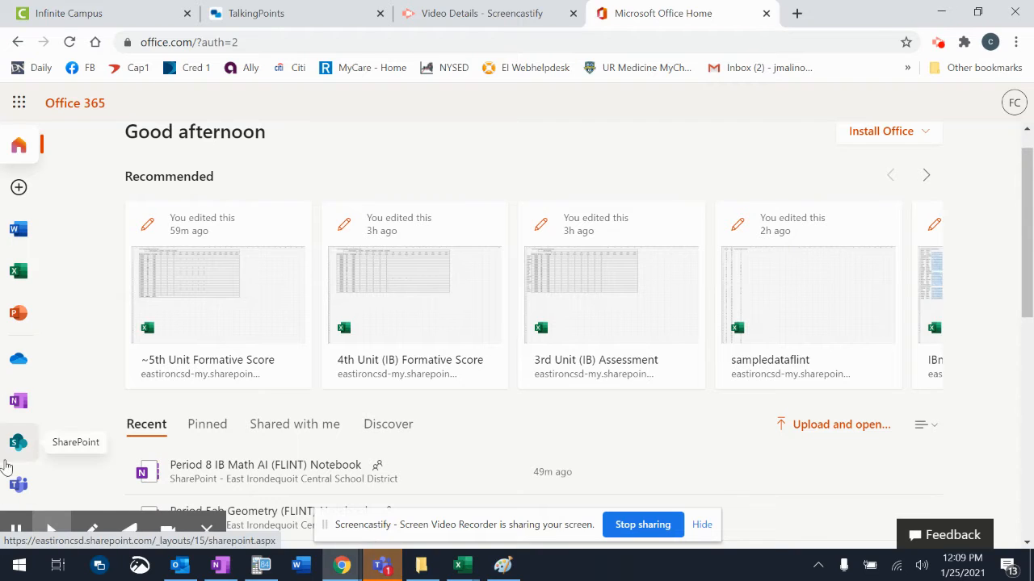
scroll(12, 465, "down", 1)
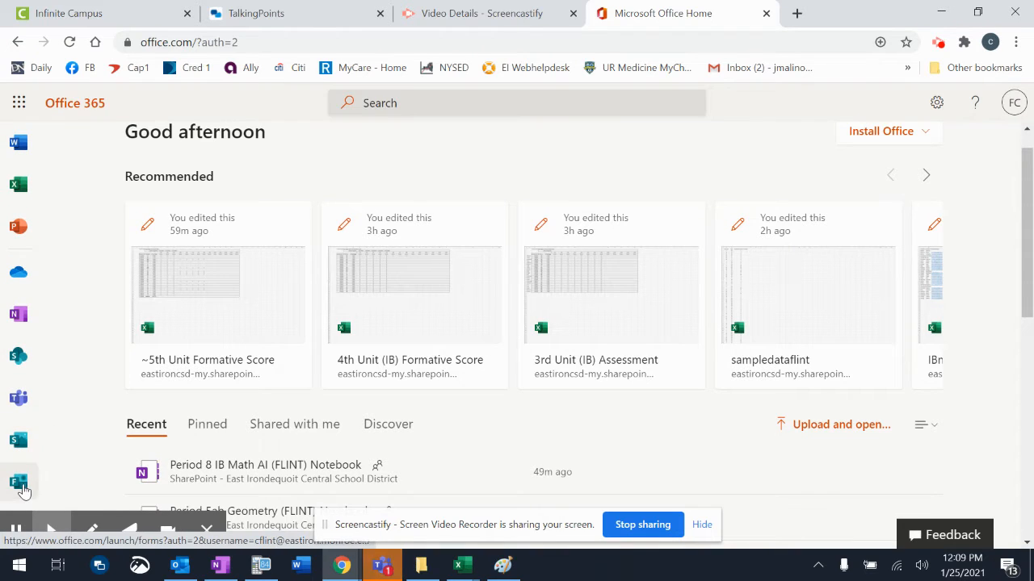
left_click(20, 483)
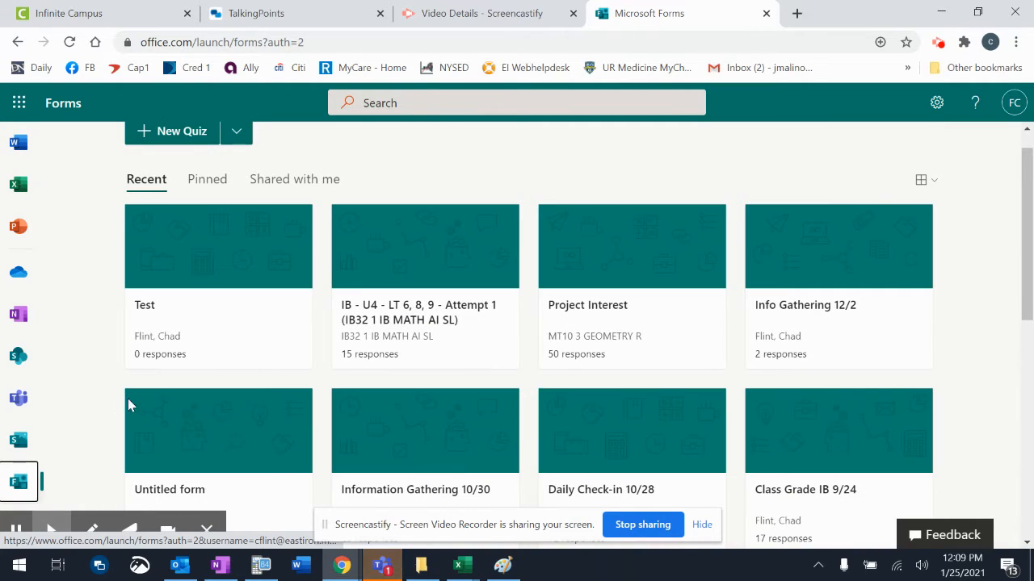
scroll(201, 434, "up", 1)
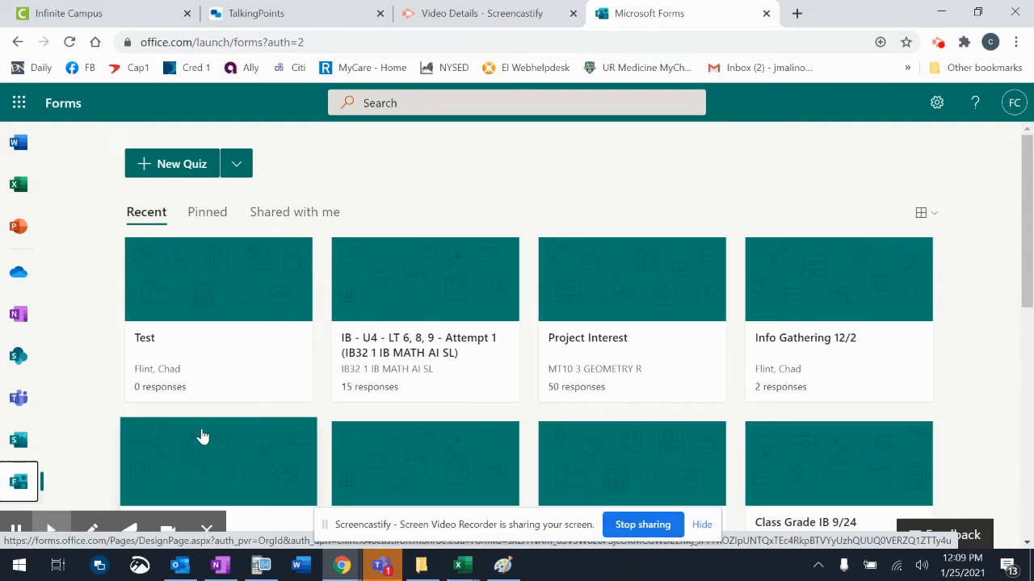
left_click(238, 172)
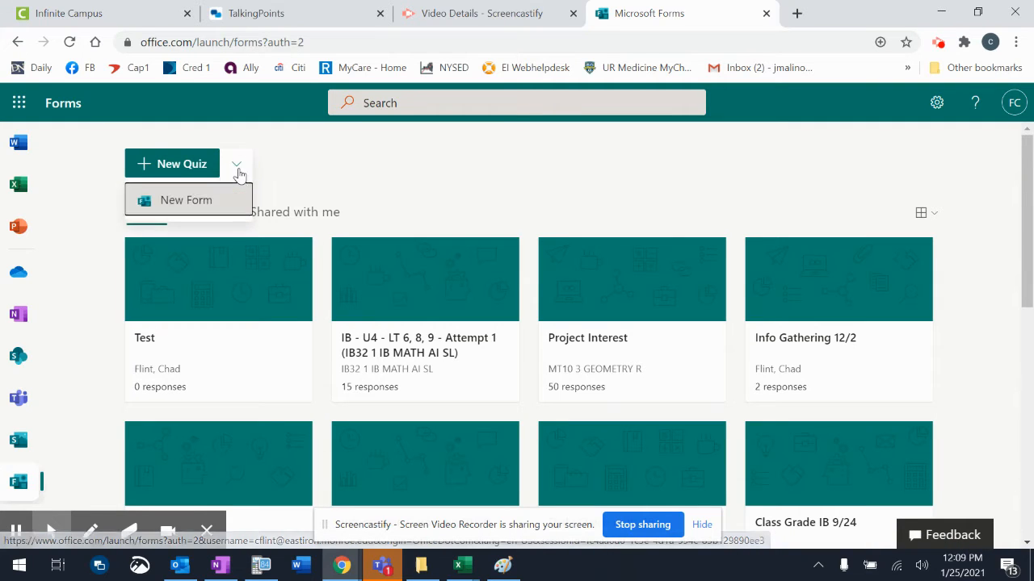
scroll(204, 208, "down", 1)
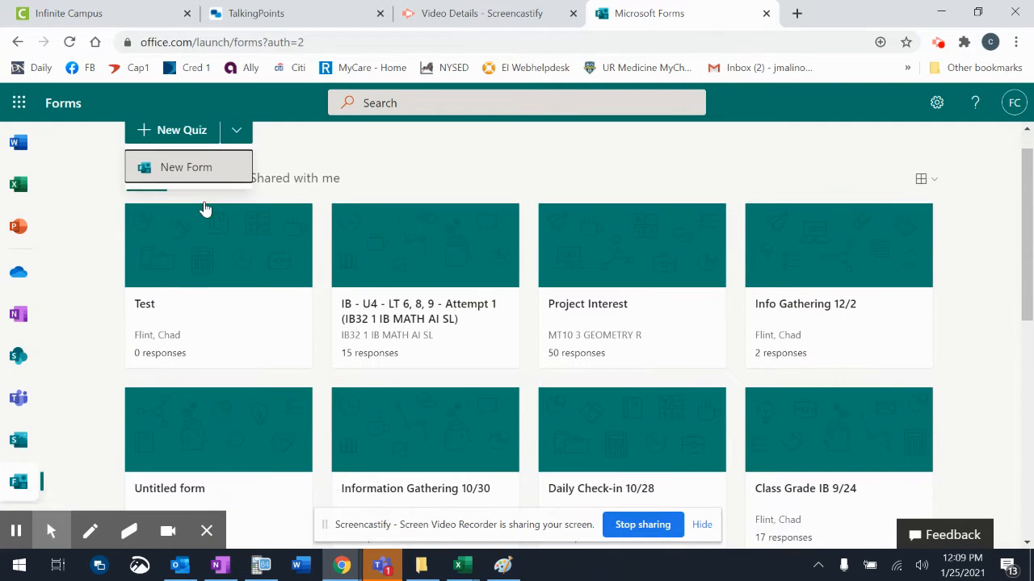
scroll(205, 209, "up", 1)
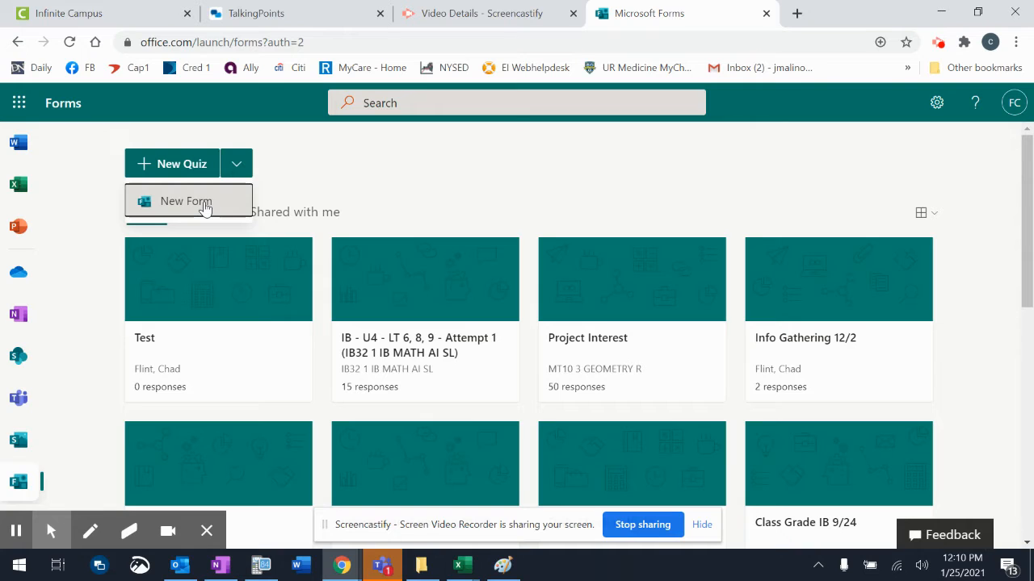
left_click(205, 209)
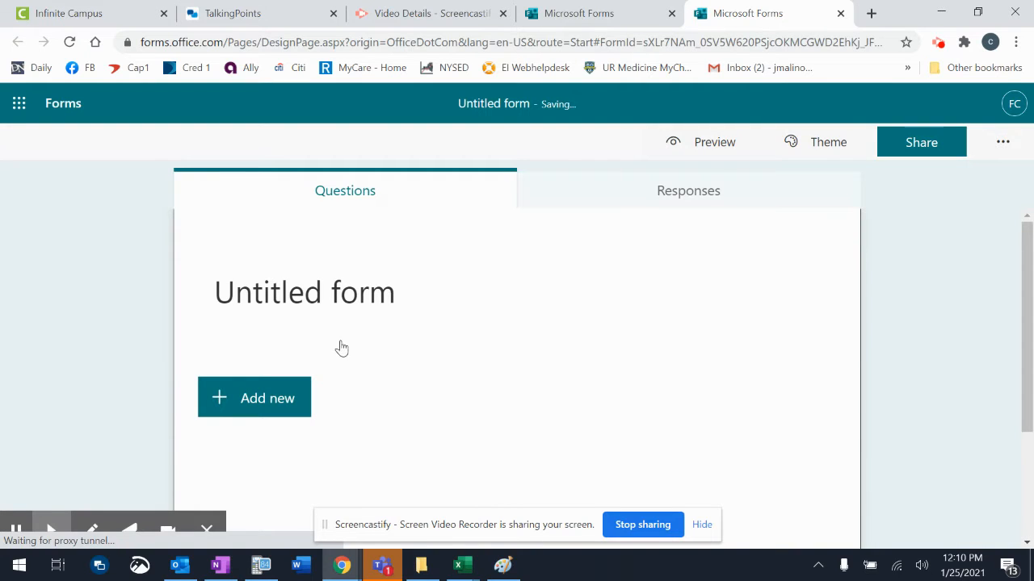
Title the form 'How many pair of shoes do you own?' and add the description 'Gender and age compared to number of pair of shoes owned'.
left_click(362, 300)
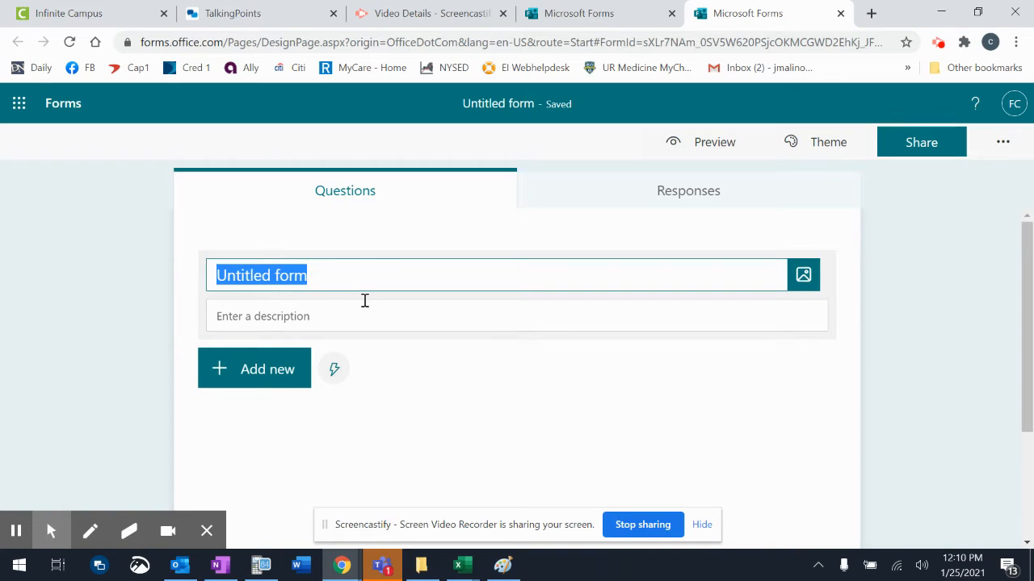
type("HOw ma")
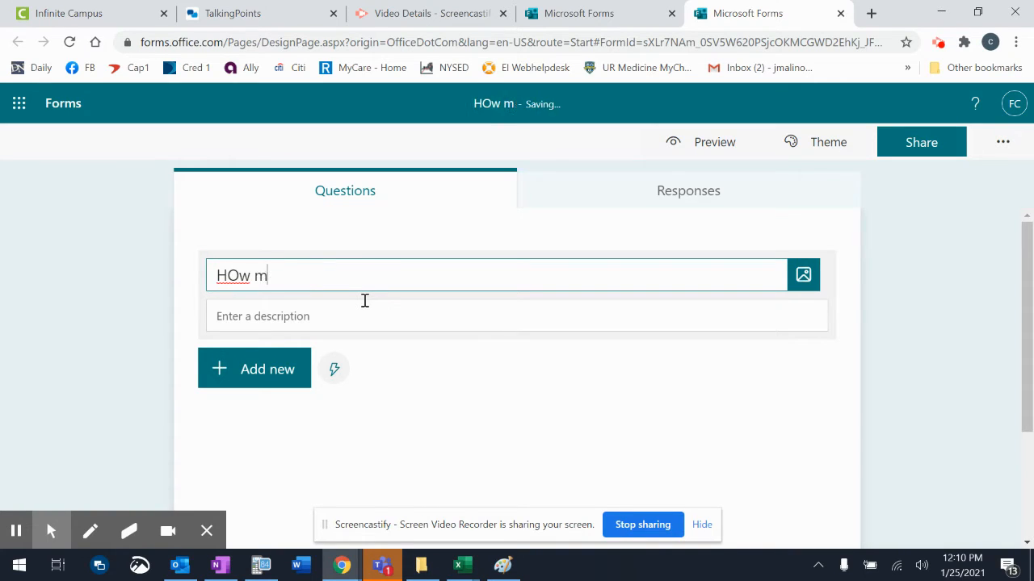
key("BackSpace")
key("BackSpace")
key("BackSpace")
key("BackSpace")
key("BackSpace")
type("how")
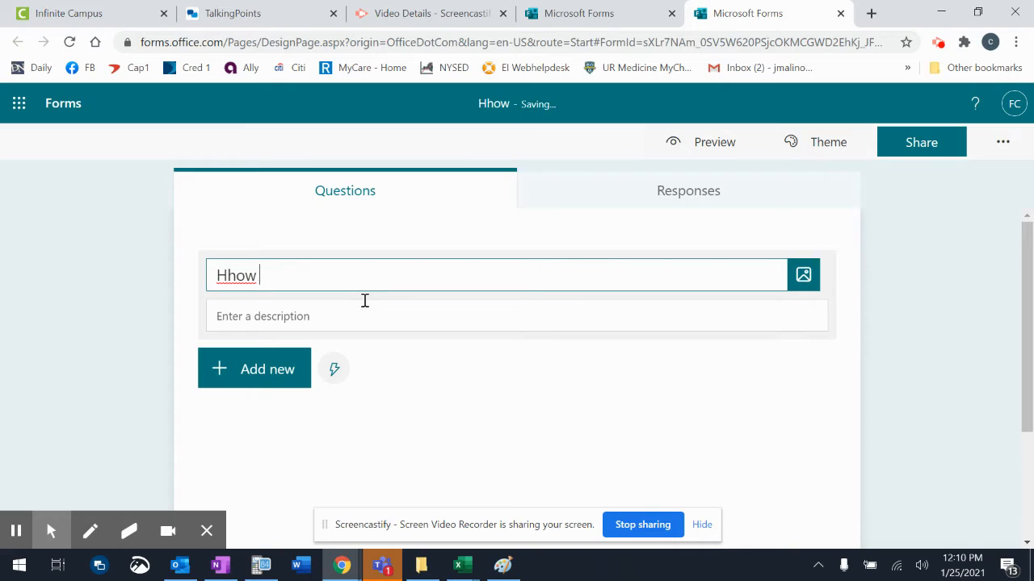
key("BackSpace")
key("BackSpace")
key("BackSpace")
type("ow ma")
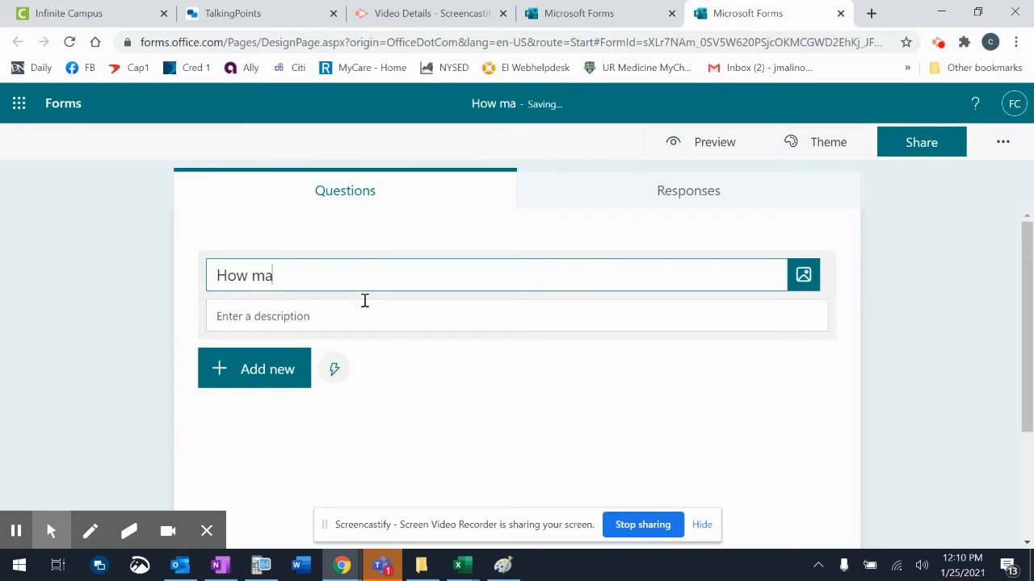
type("ny pair of shoes doe ou")
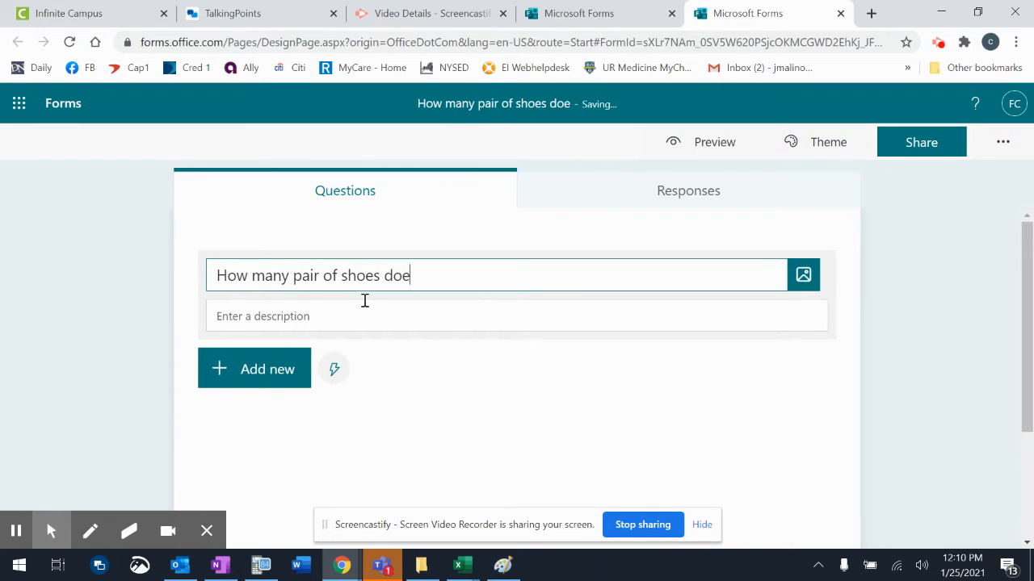
key("BackSpace")
key("BackSpace")
key("BackSpace")
key("BackSpace")
type("you wo")
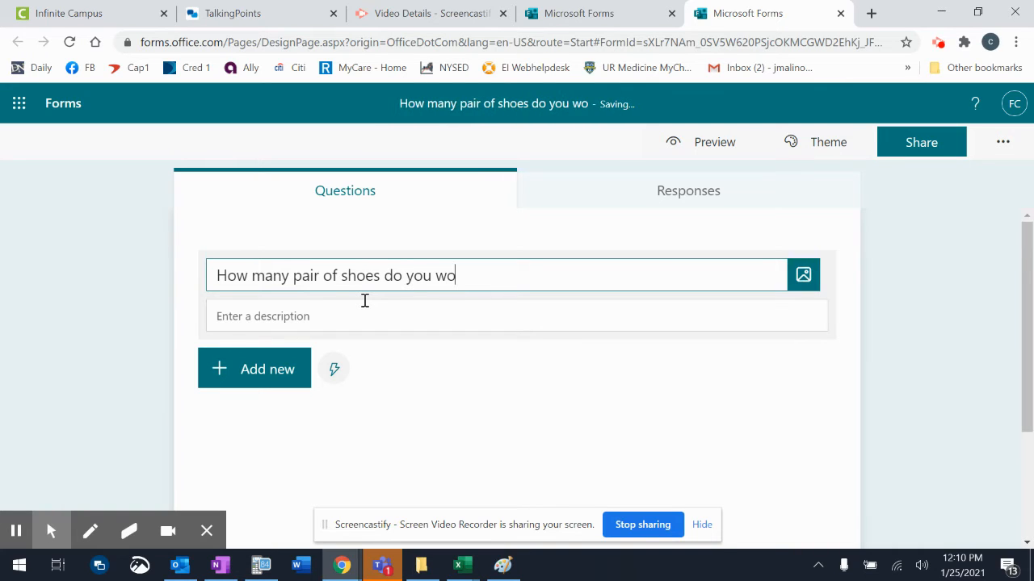
key("BackSpace")
key("BackSpace")
type("own?")
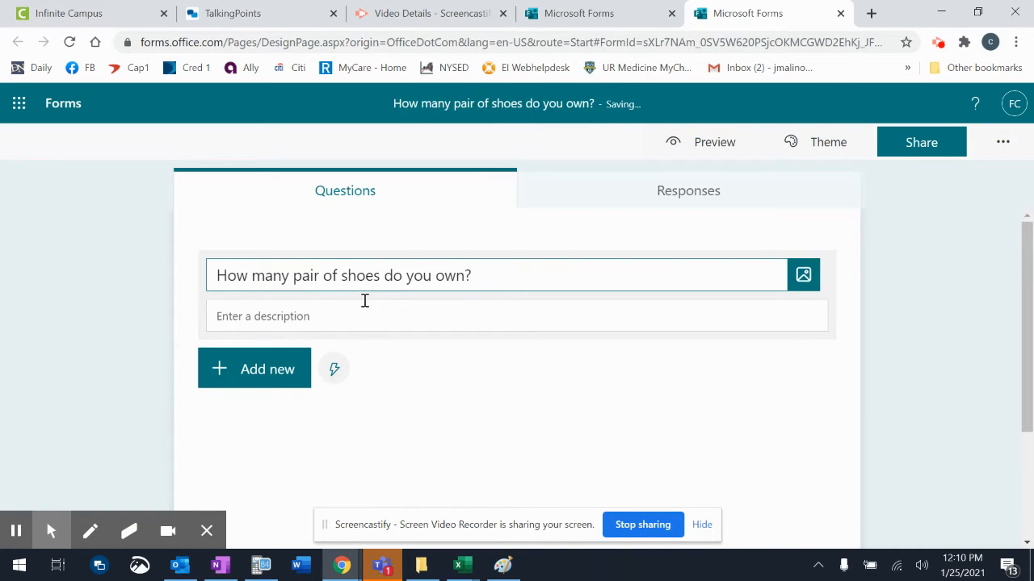
left_click(347, 320)
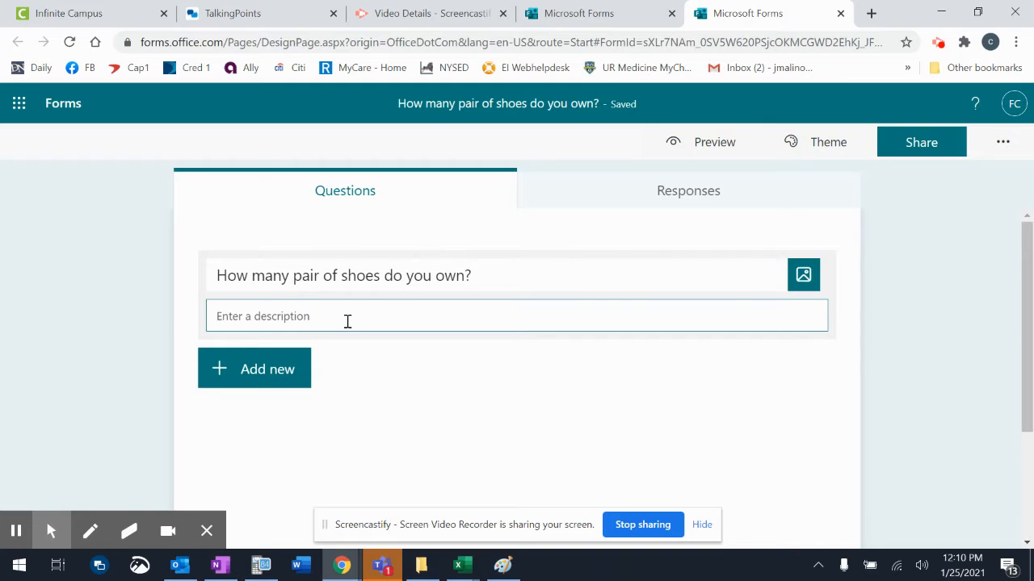
type("Gender")
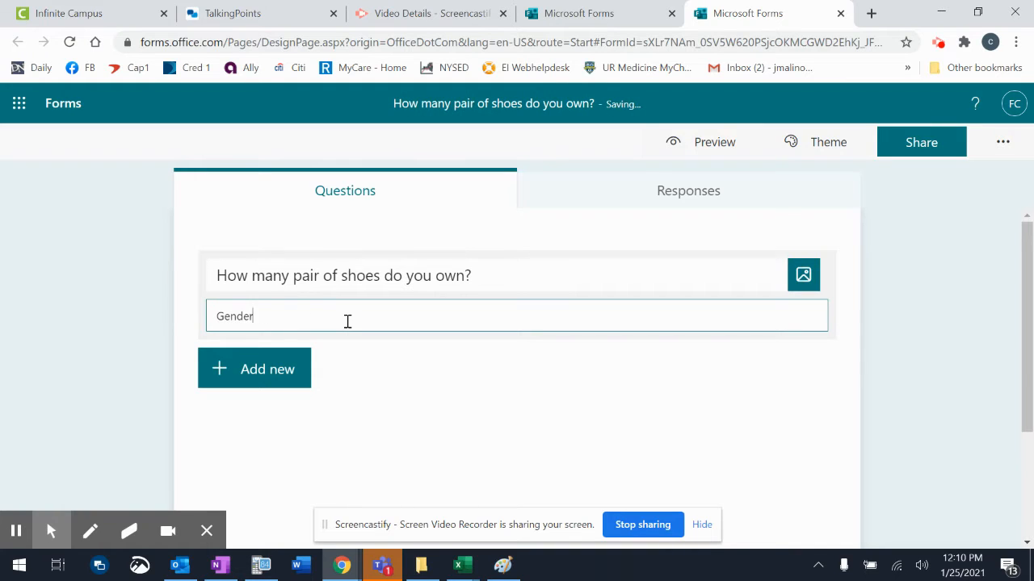
type(" and age compared to number of")
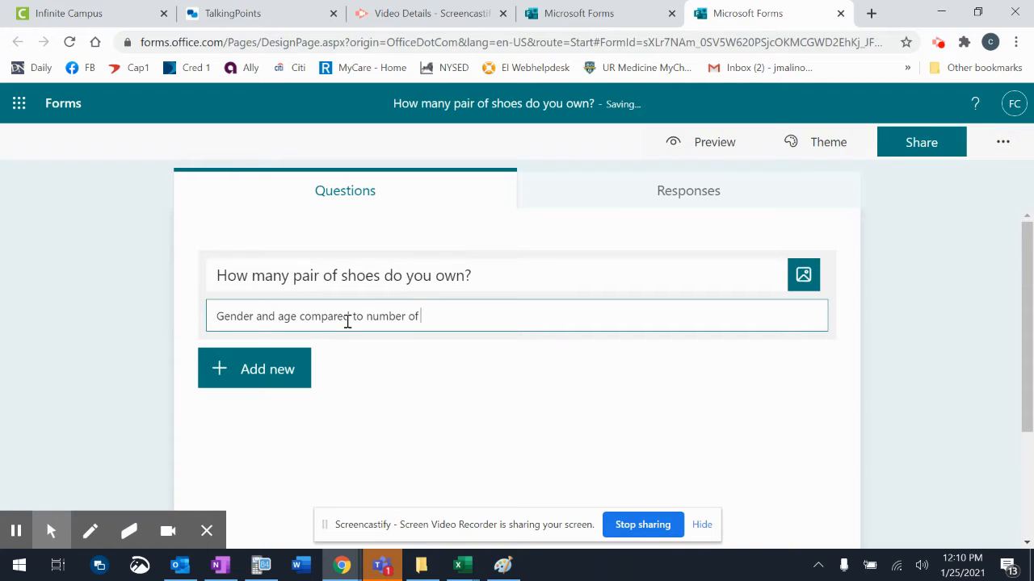
type(" pair of shoes owned")
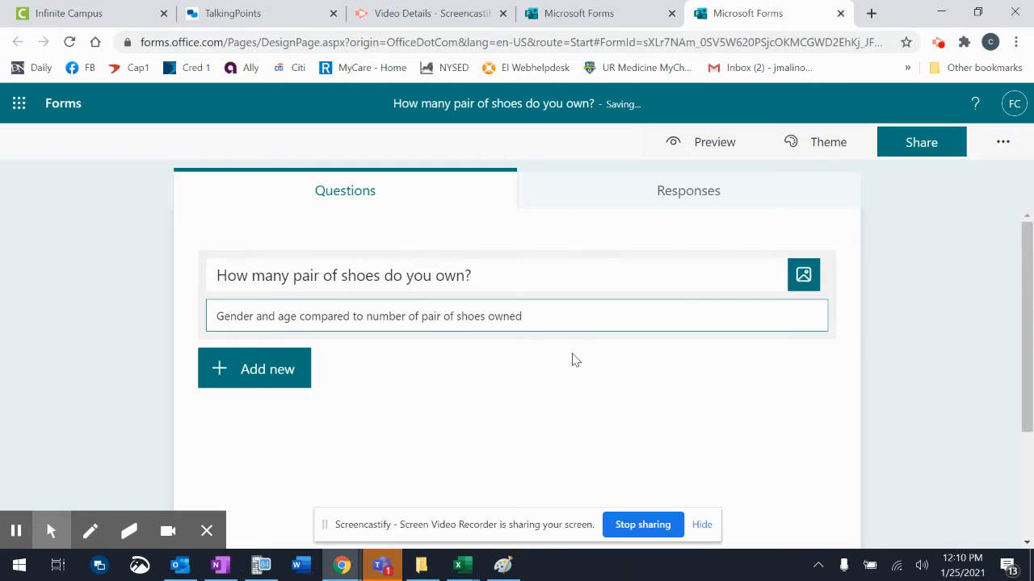
In the form Settings, allow anyone to respond.
left_click(1002, 149)
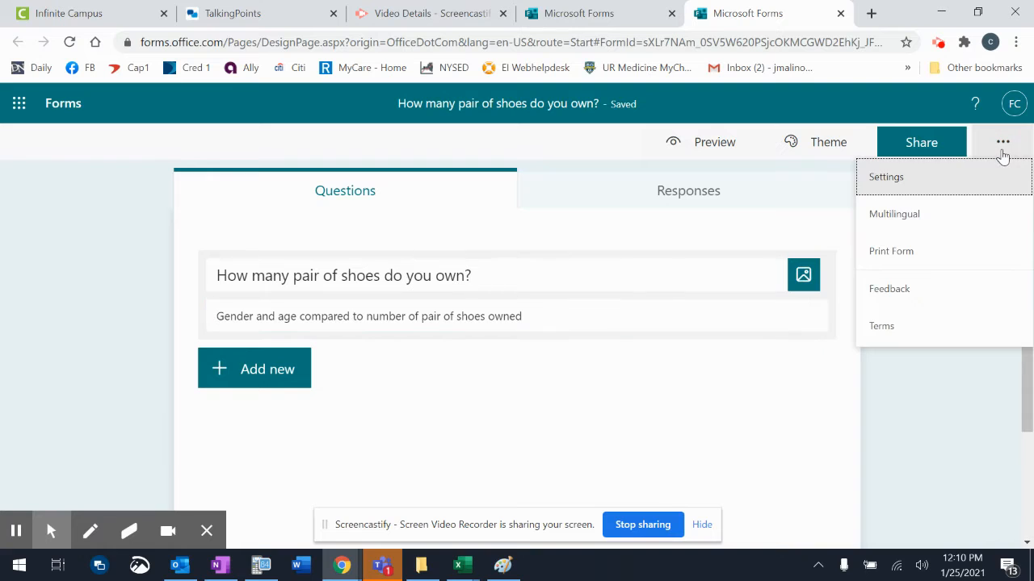
left_click(941, 181)
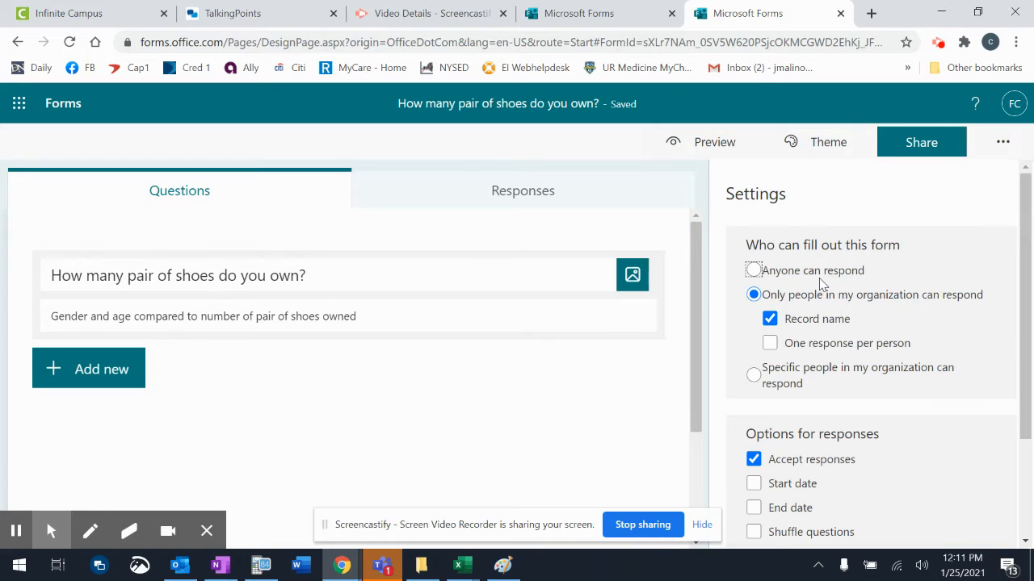
left_click(819, 278)
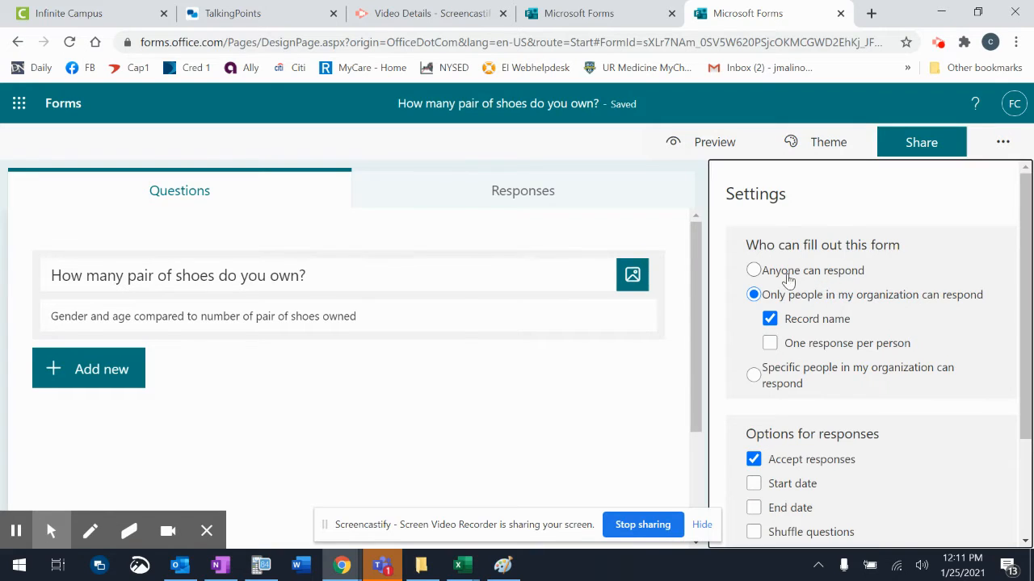
left_click(756, 271)
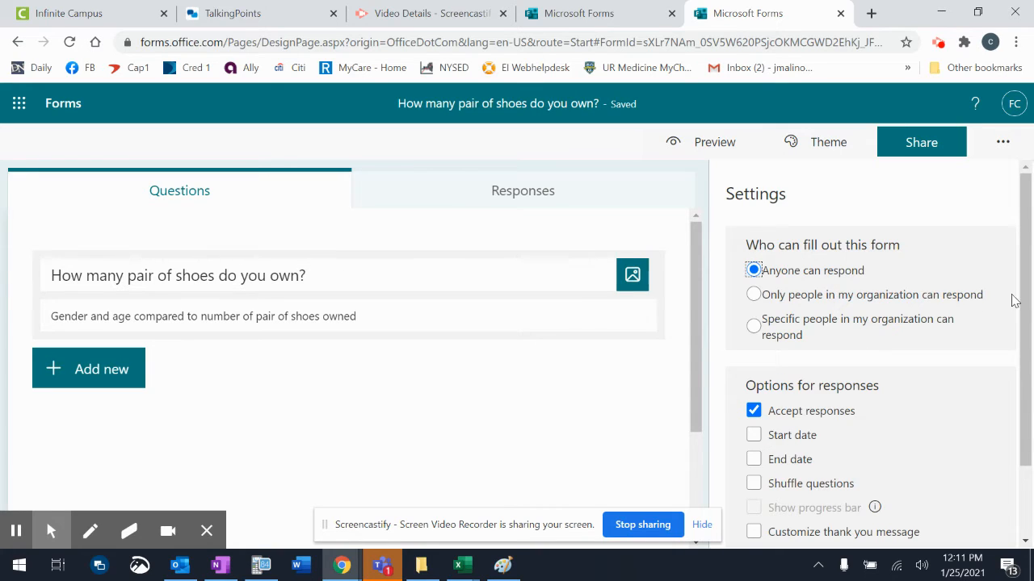
Enable a custom thank-you message: 'Thanks for helping me out with my IB Math AI project.'.
left_click_drag(1024, 298, 1021, 436)
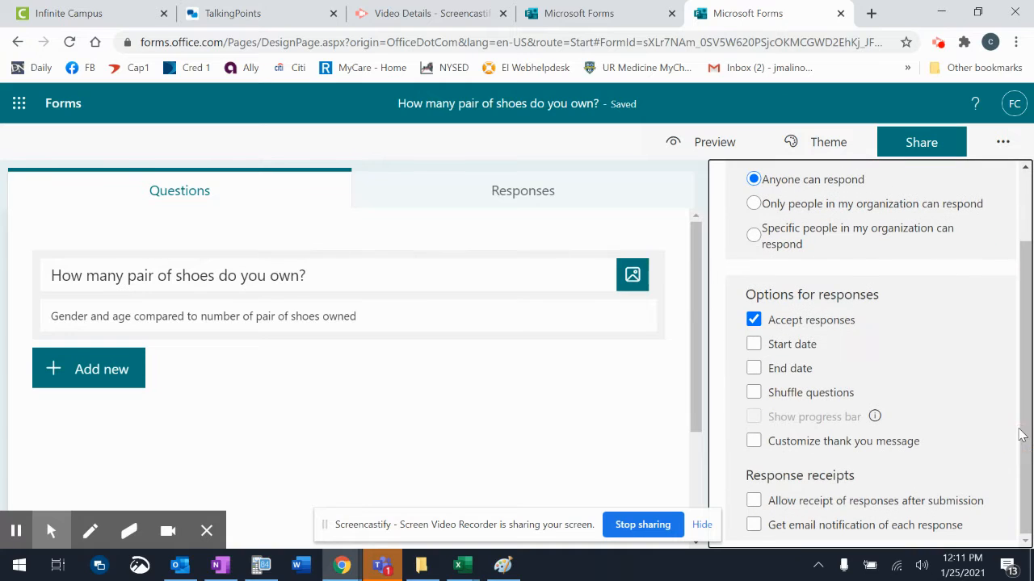
left_click(754, 442)
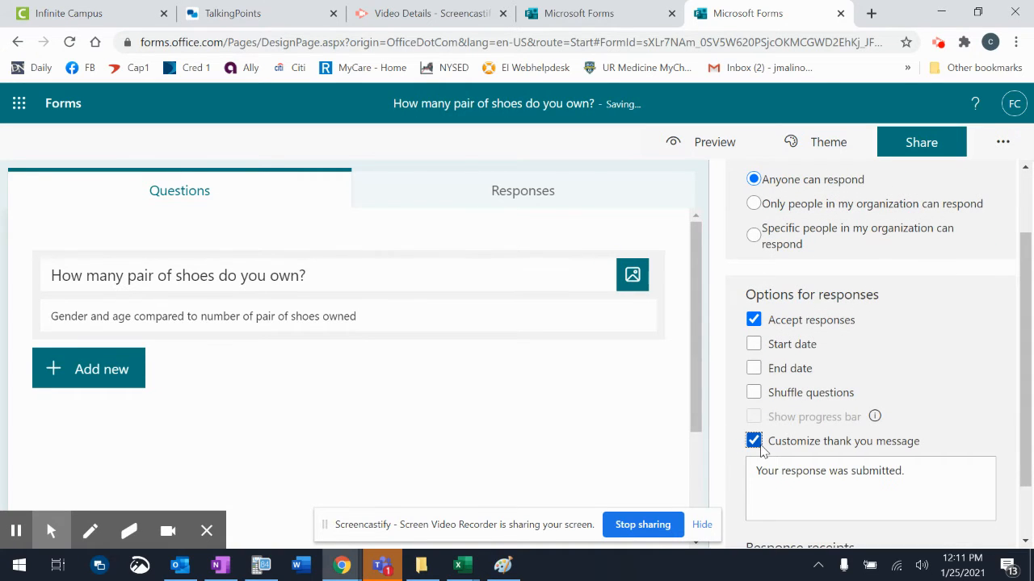
left_click(780, 474)
type("T")
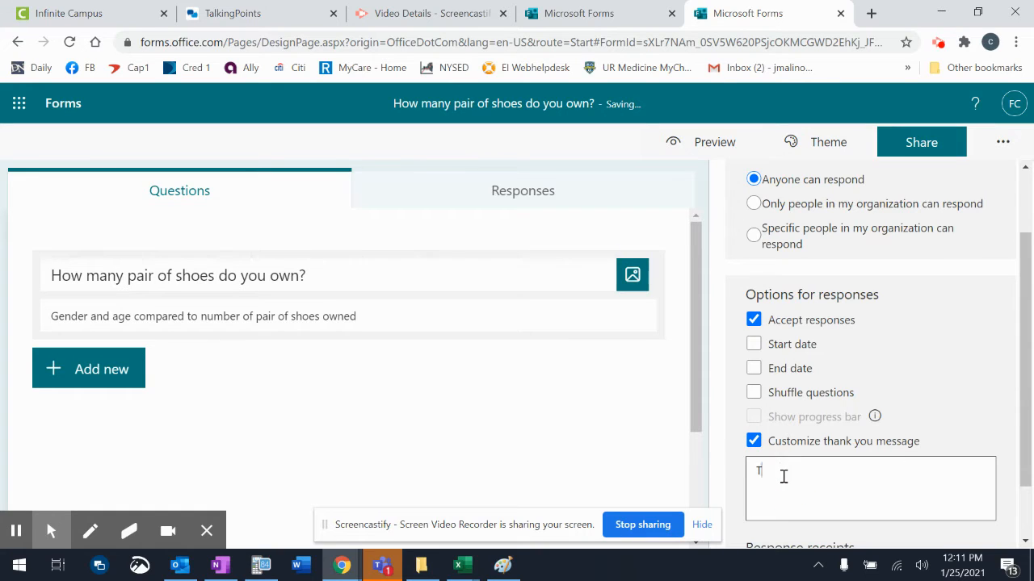
type("hanks for helping me out with my IB Math AI project.")
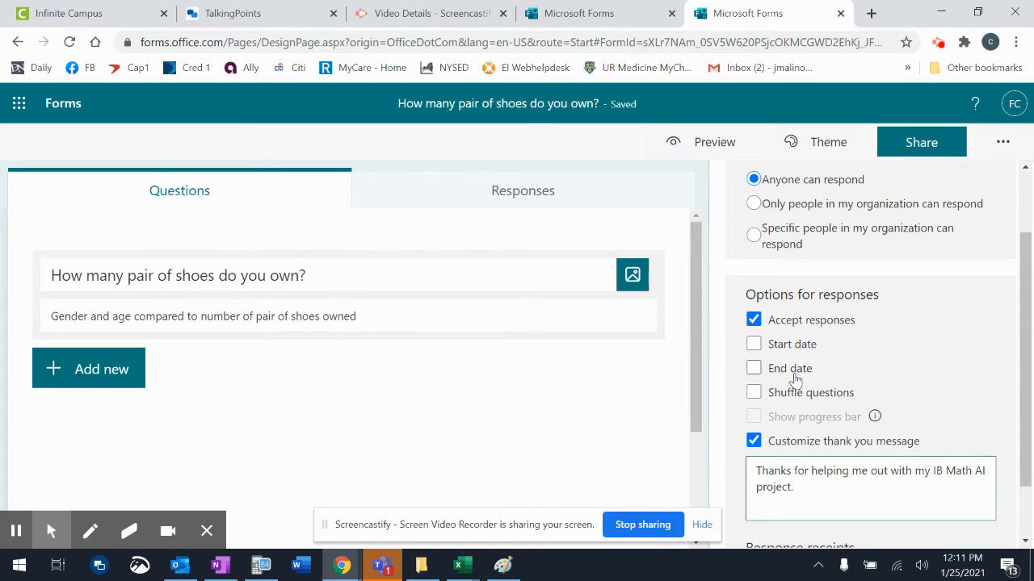
scroll(1019, 341, "down", 1)
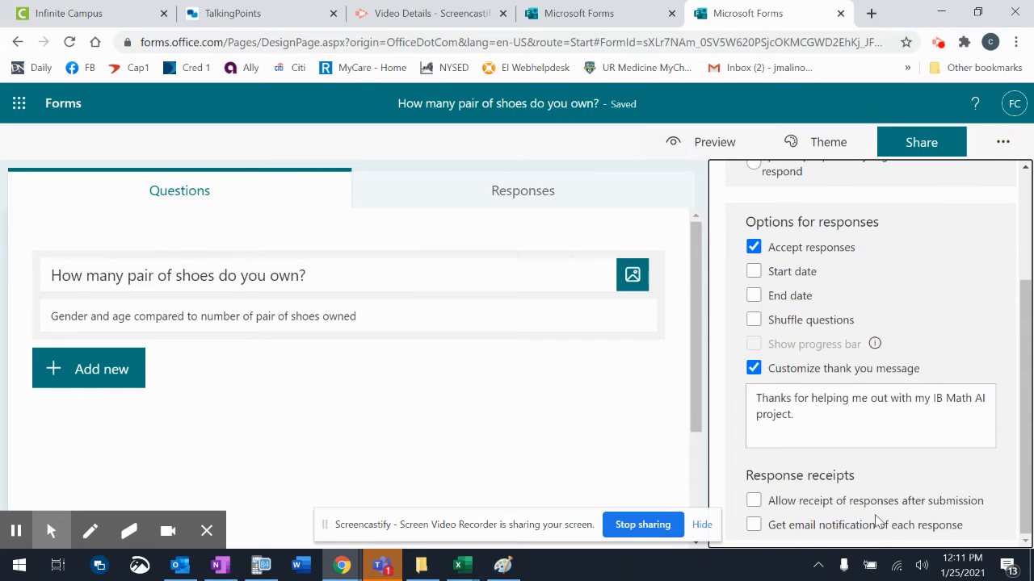
left_click(701, 525)
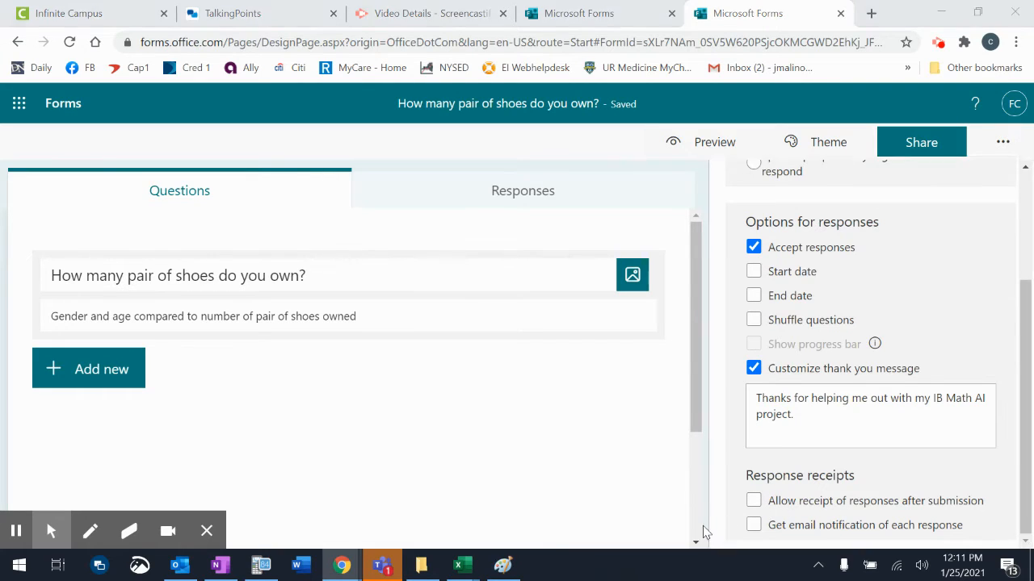
Close Settings and add a Choice question from the question types.
left_click(525, 418)
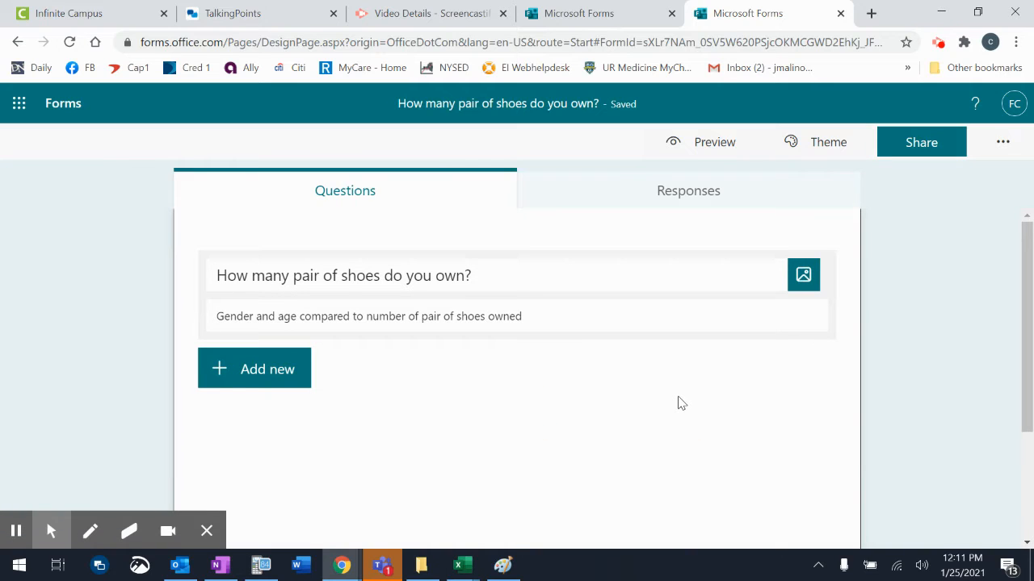
left_click(286, 376)
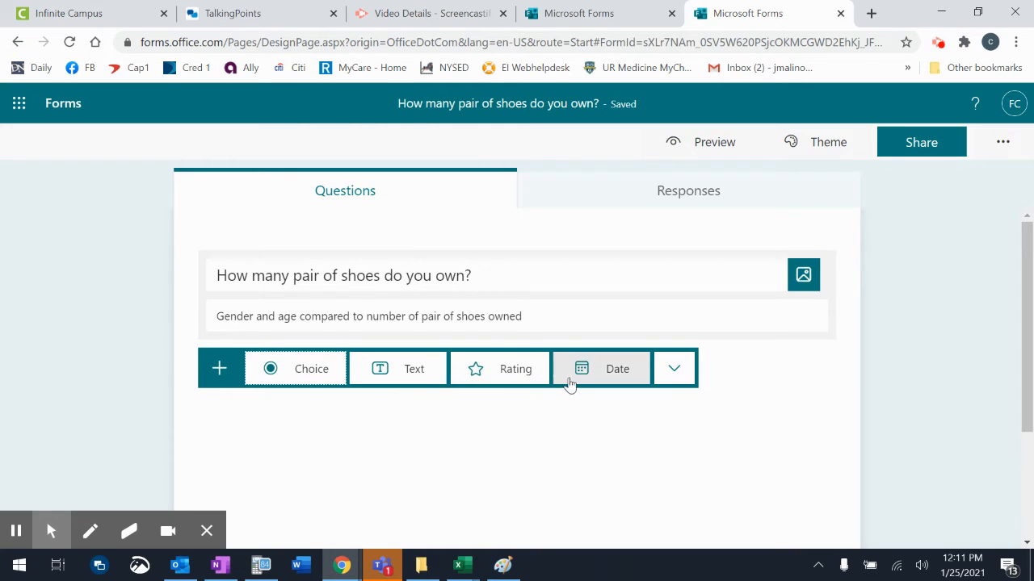
left_click(673, 374)
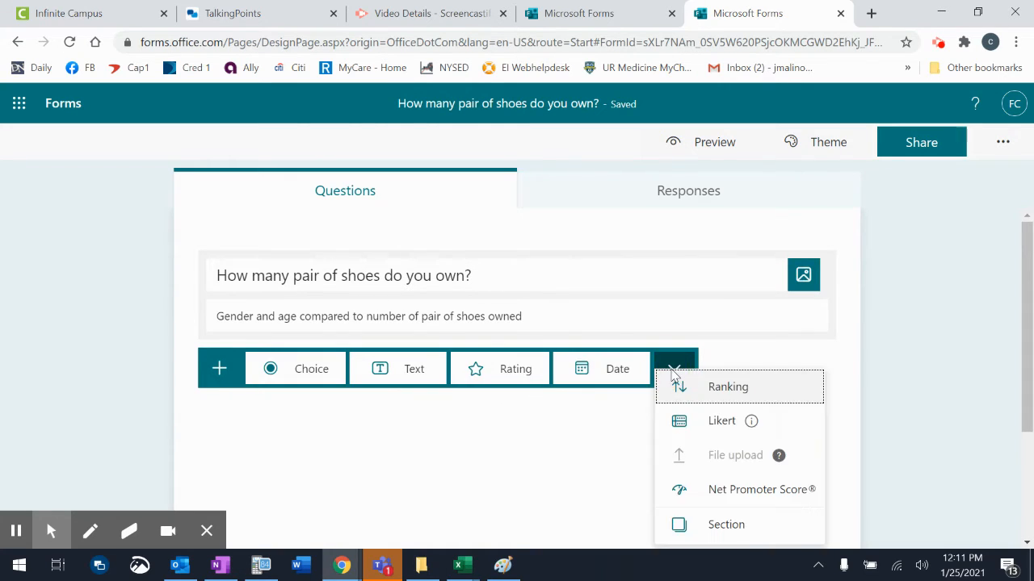
scroll(672, 371, "down", 3)
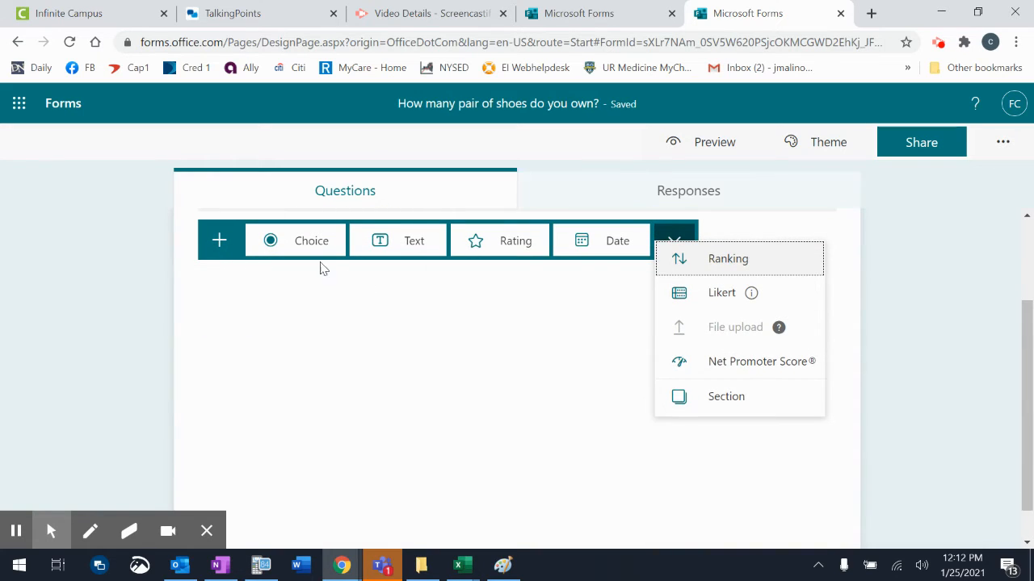
left_click(300, 242)
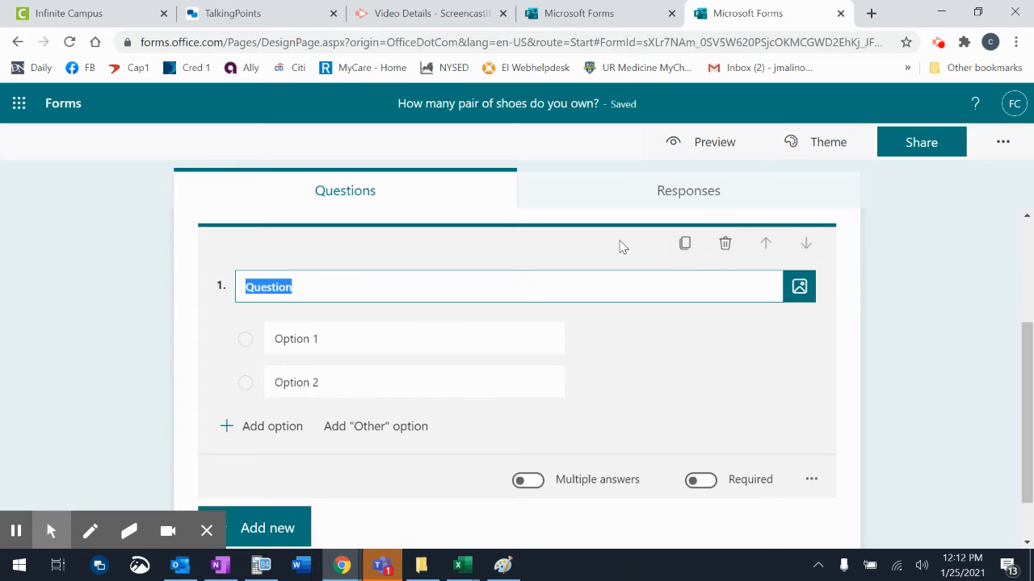
Replace the Choice question with text question 'How many pair of shoes do you currently own?'.
left_click(724, 245)
left_click(264, 285)
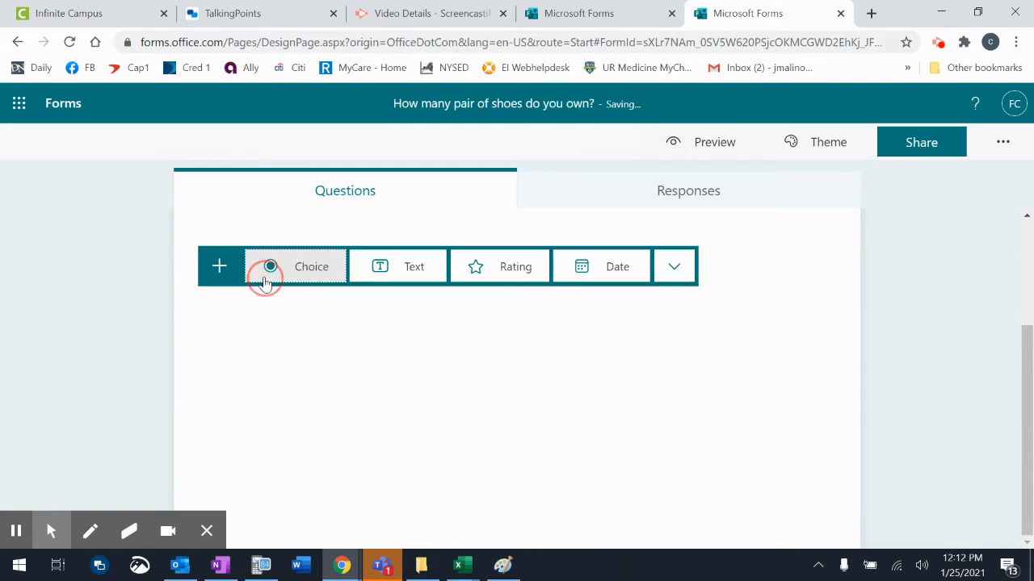
left_click(402, 276)
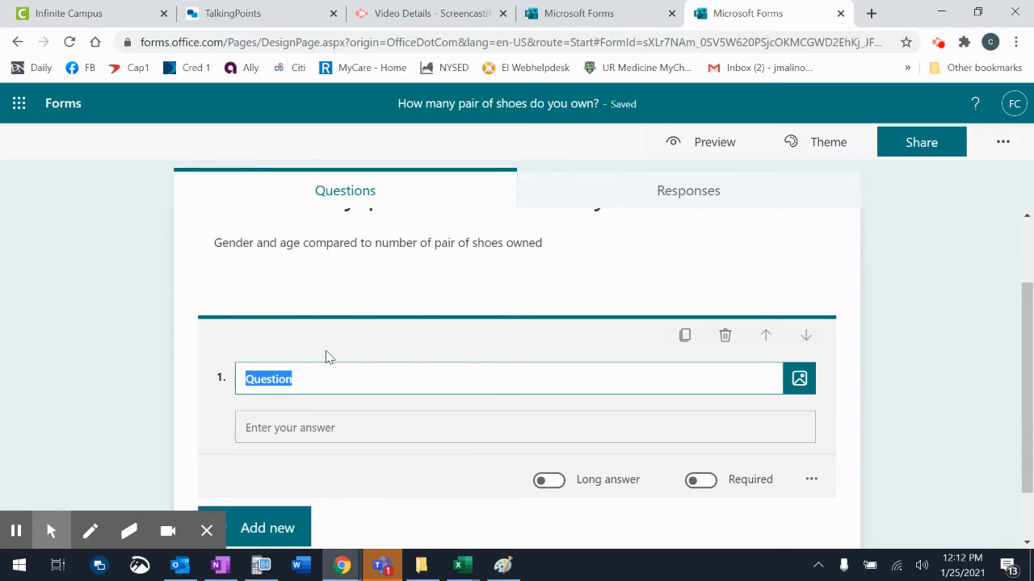
type("How many pair of shoes doe you o")
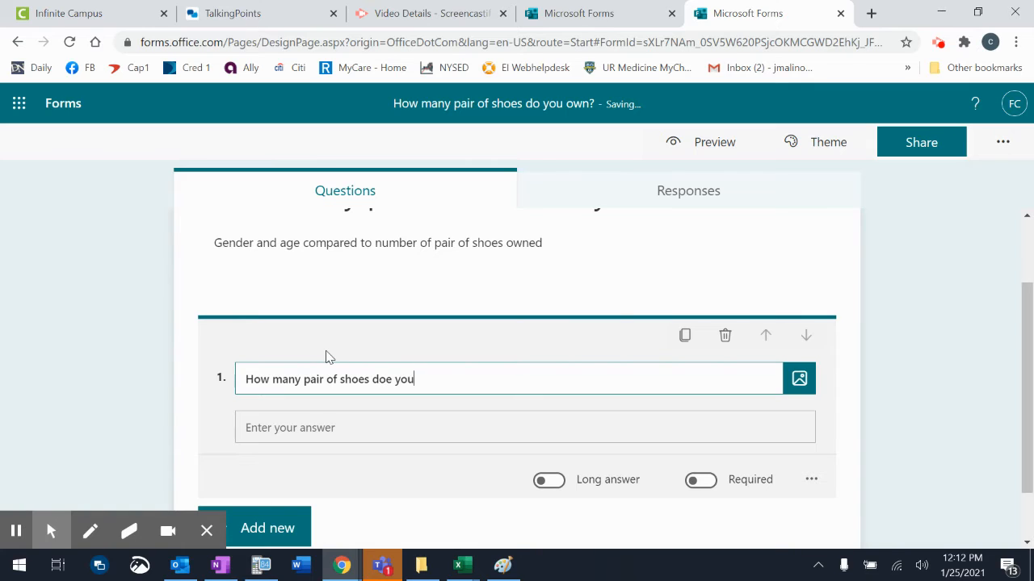
type("rrently own?")
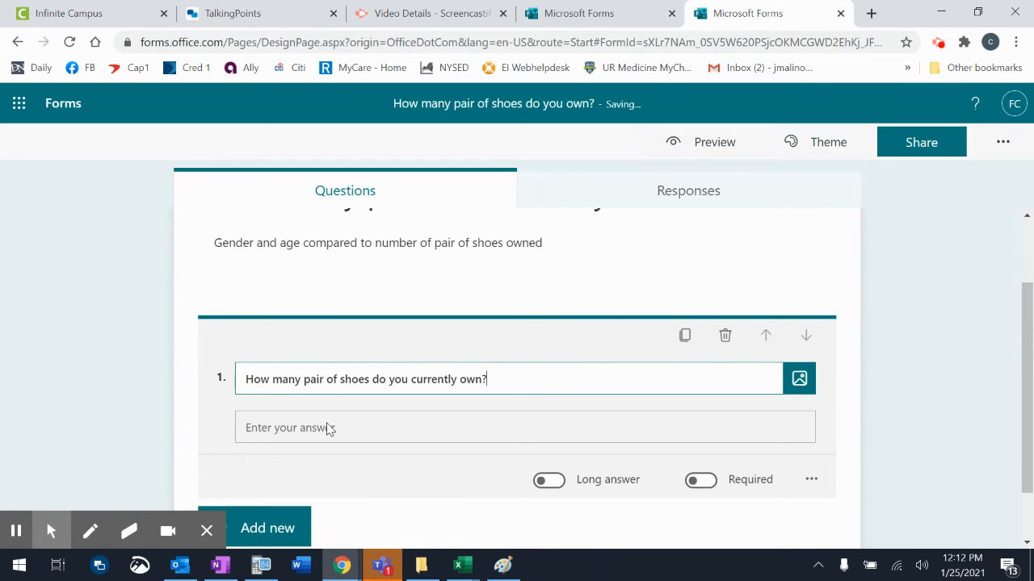
Make question 1 required.
scroll(356, 437, "down", 1)
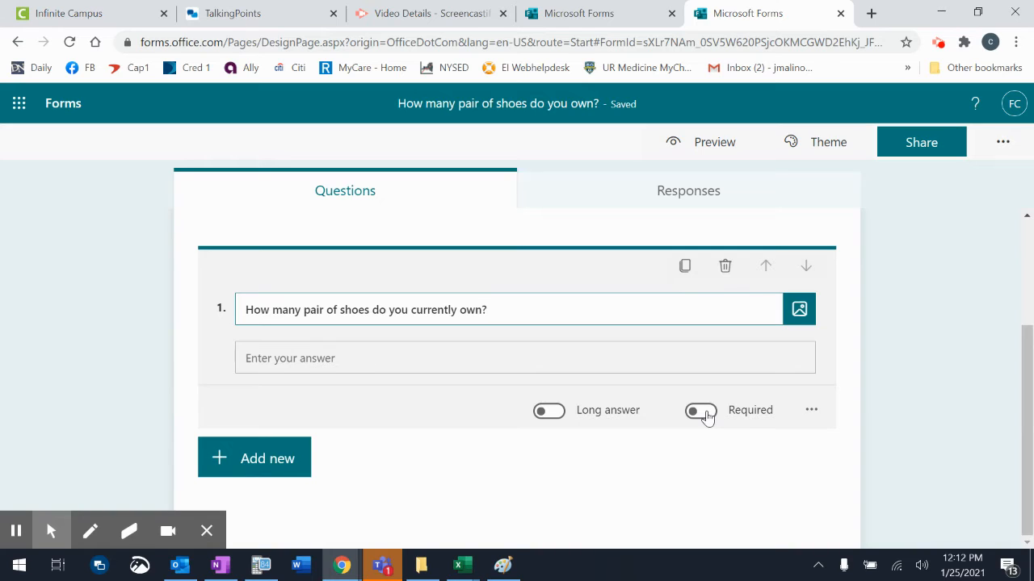
left_click(701, 412)
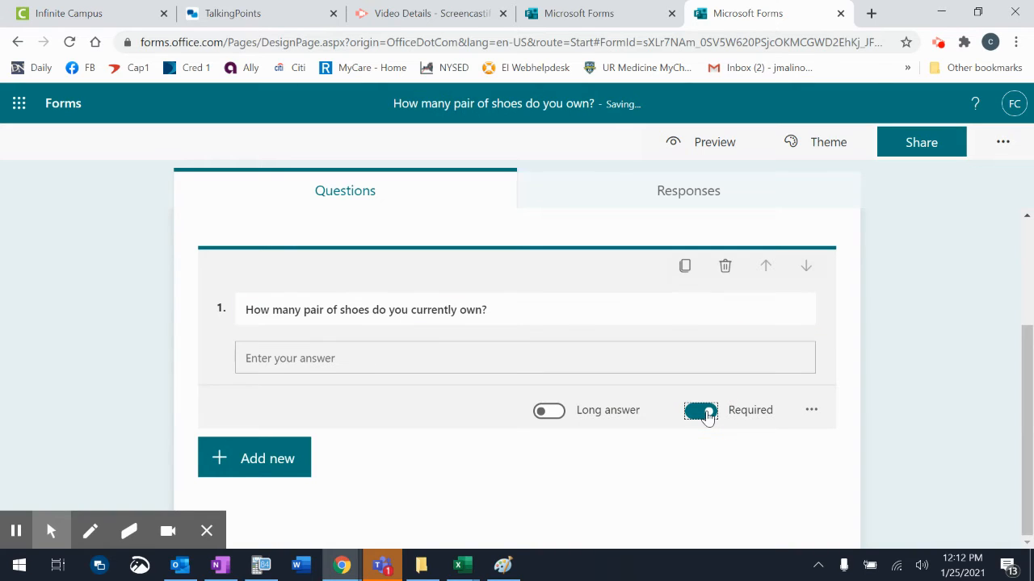
left_click(811, 411)
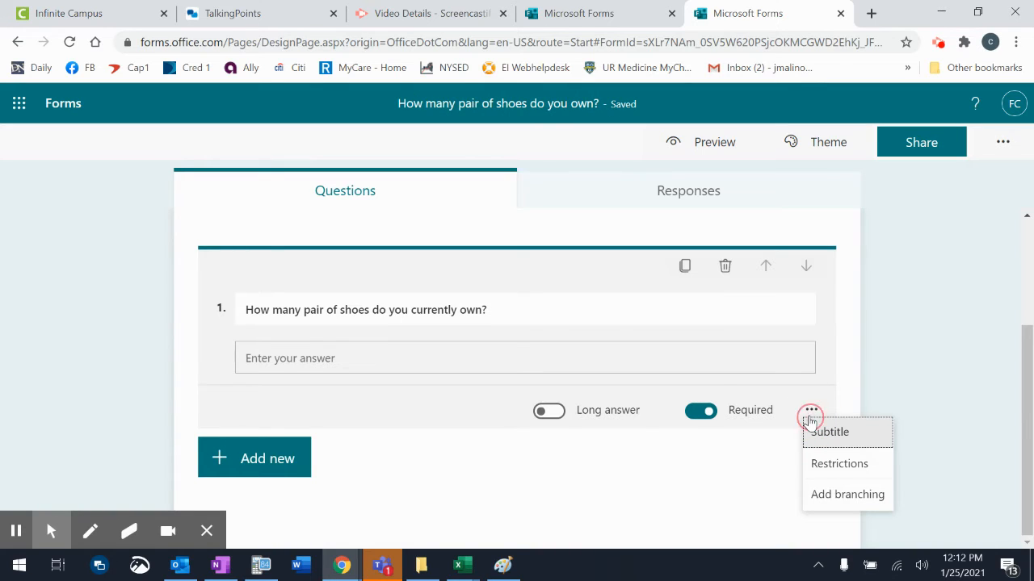
left_click(763, 454)
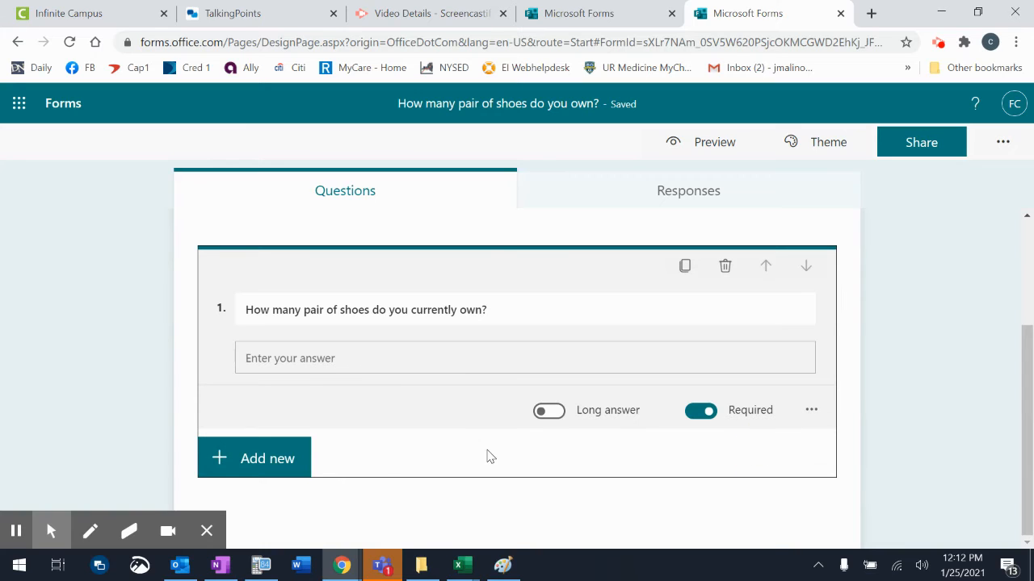
left_click(247, 464)
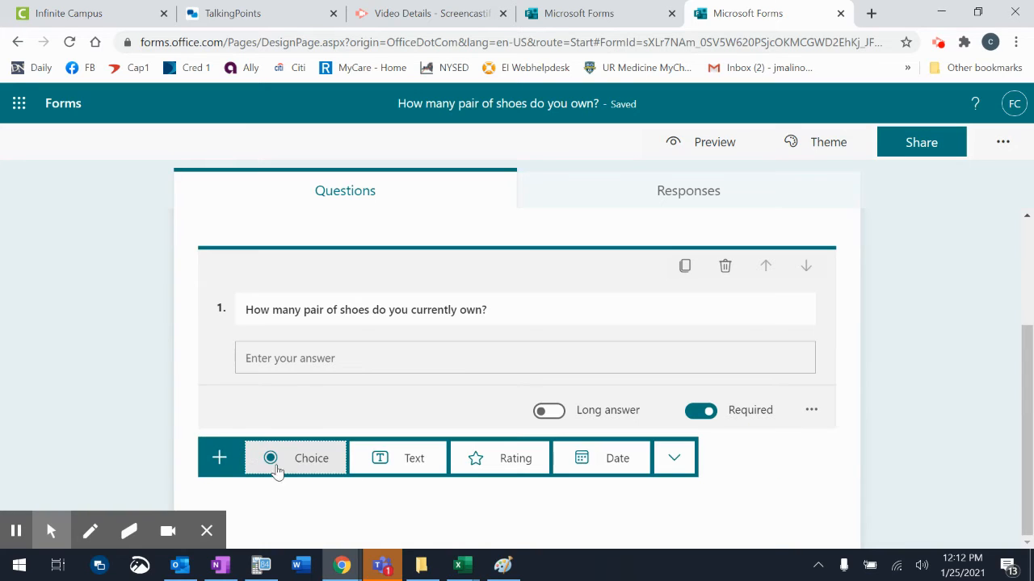
Add text question 2 'What is your current age in years?', dismissing the tip.
left_click(388, 467)
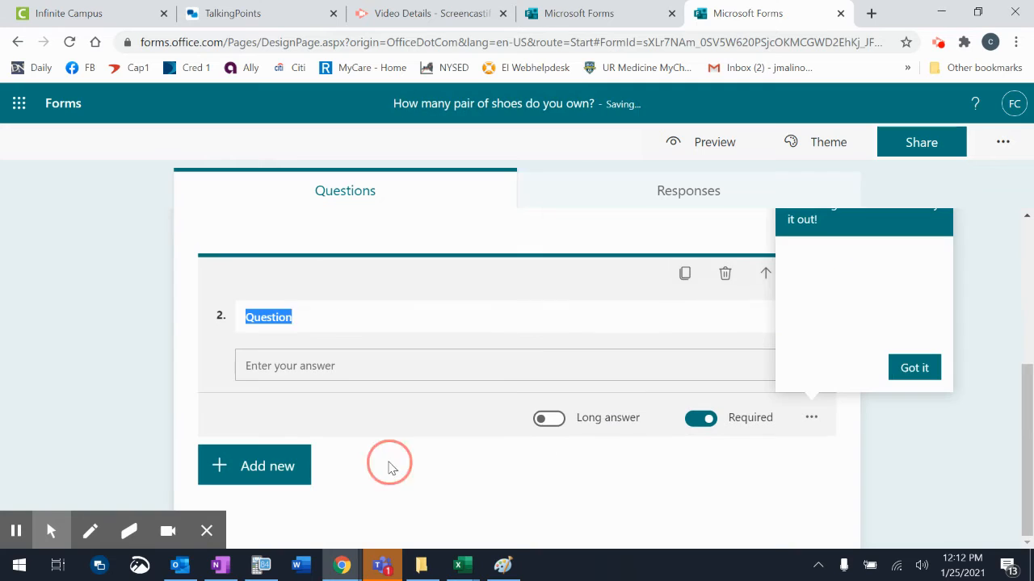
type("How")
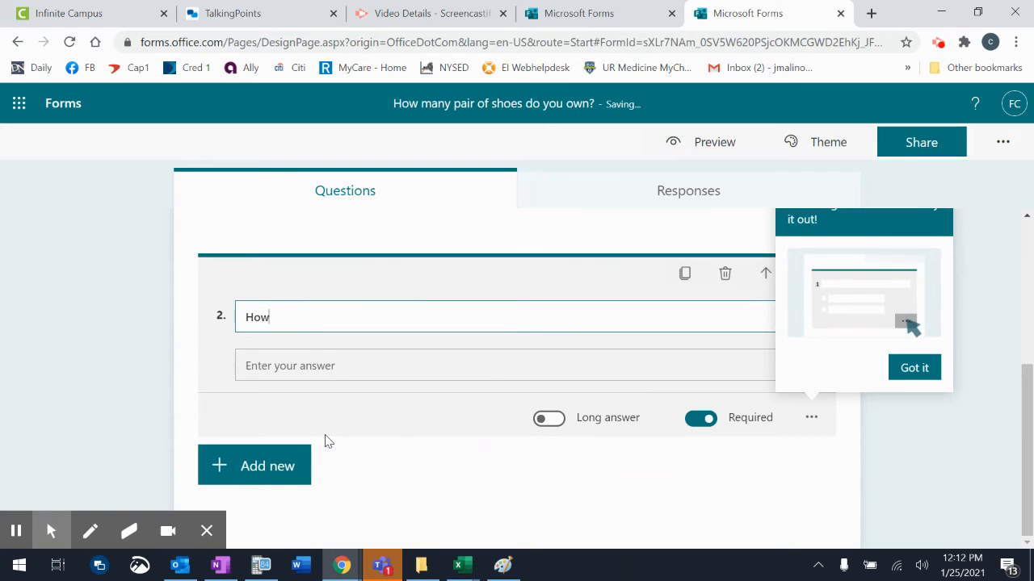
right_click(901, 368)
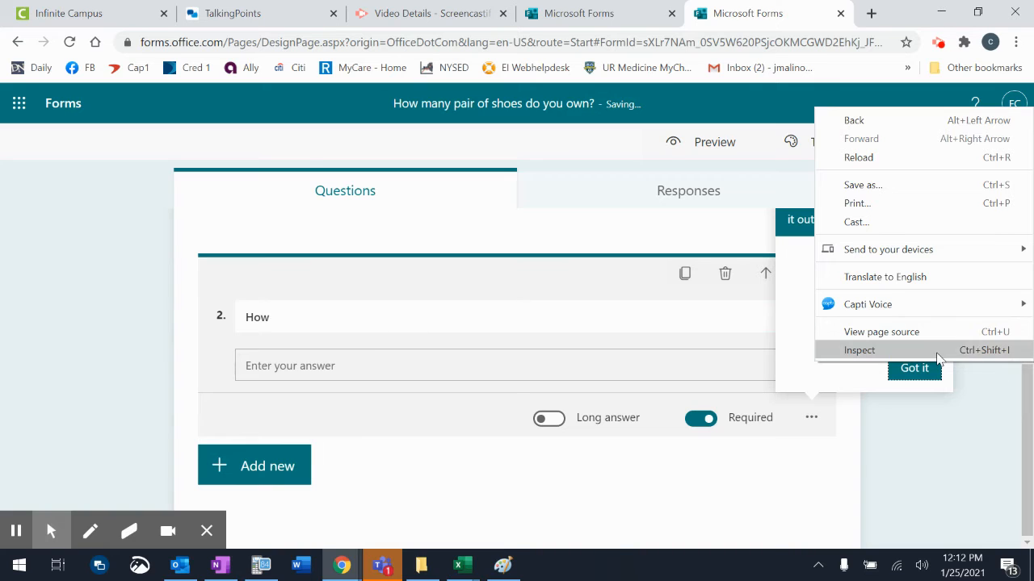
left_click(924, 370)
left_click(337, 307)
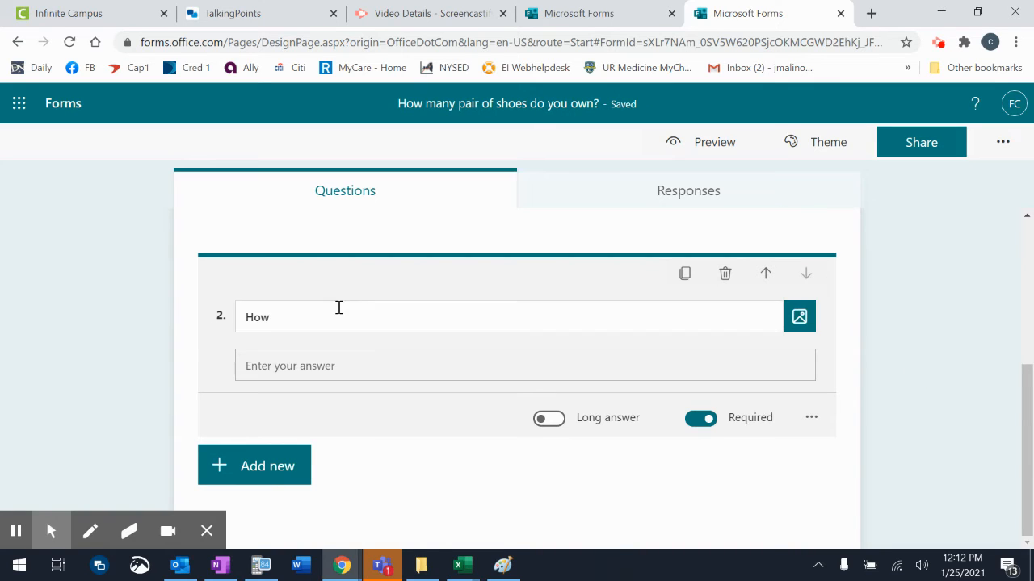
double_click(339, 307)
key("BackSpace")
type("W")
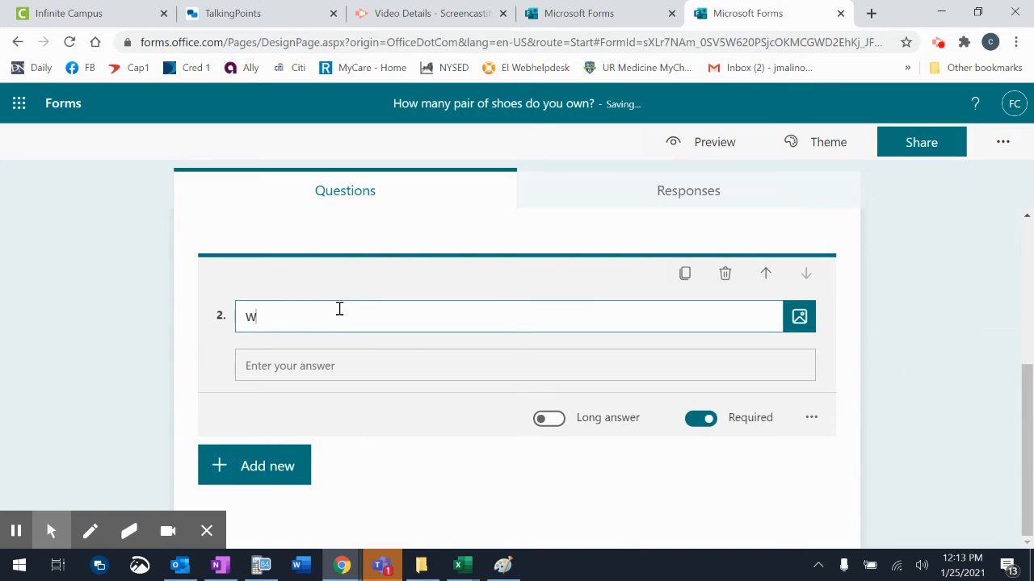
type("hat is your current age?in years?")
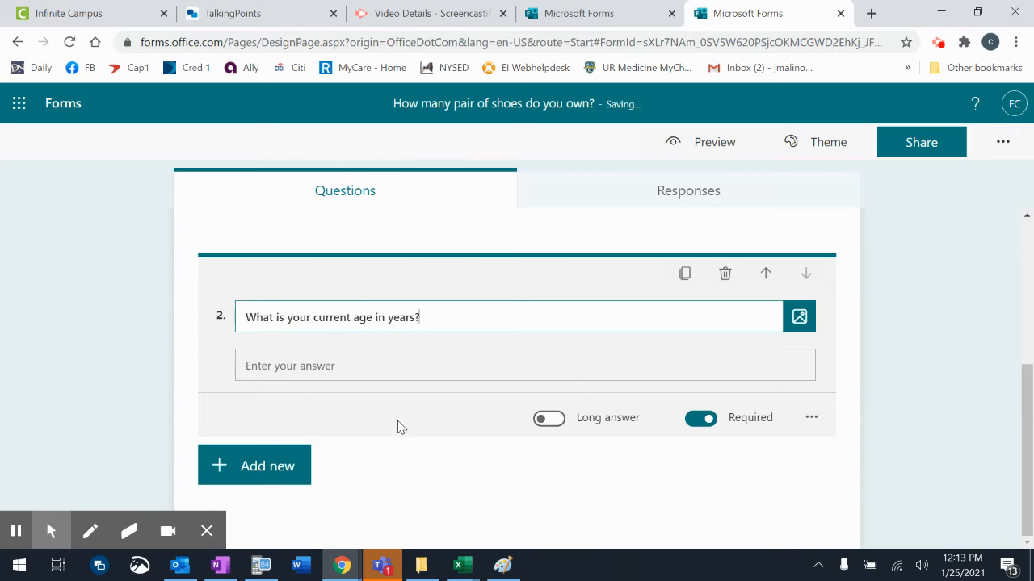
left_click(255, 467)
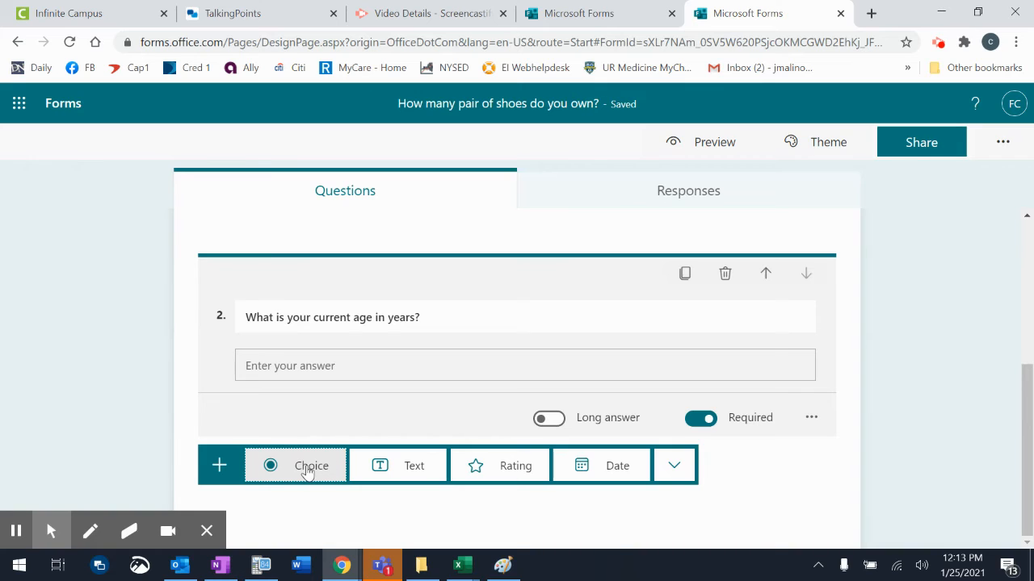
Add choice question 3 'What is your gender?' with first option 'Male'.
left_click(307, 473)
type("W")
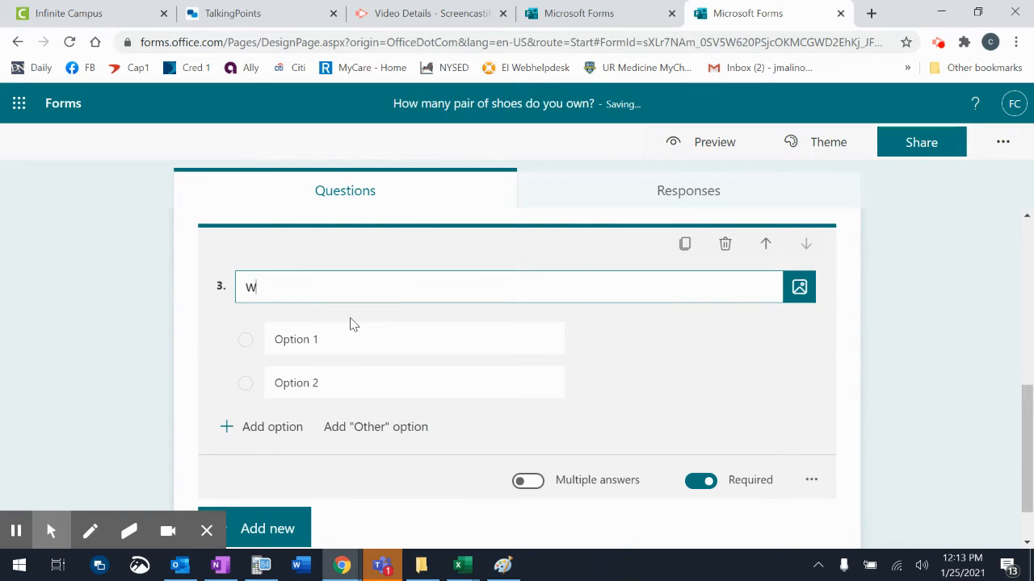
type("hat is your gend")
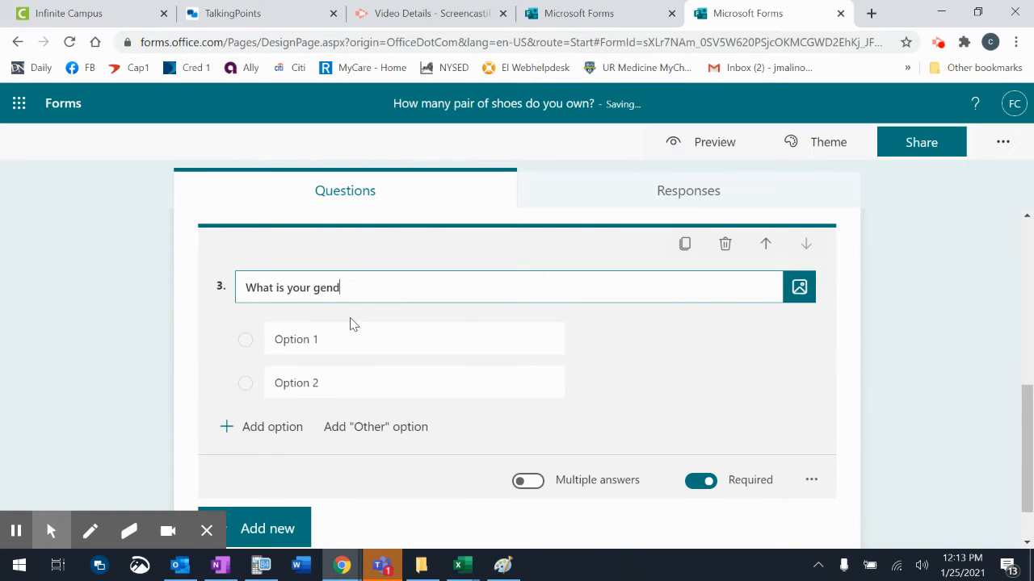
type("er?")
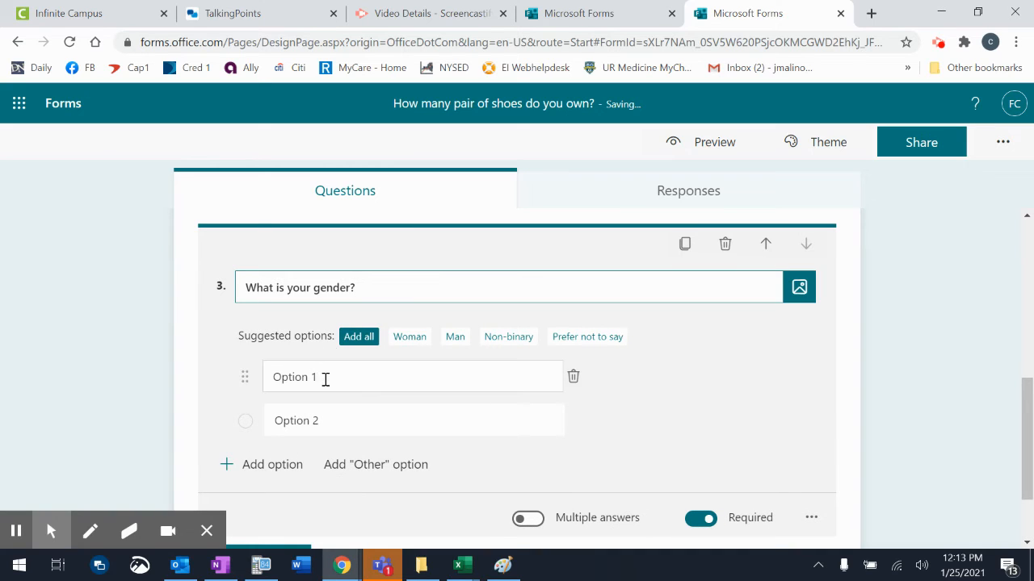
left_click(325, 377)
type("male")
key("BackSpace")
key("BackSpace")
key("BackSpace")
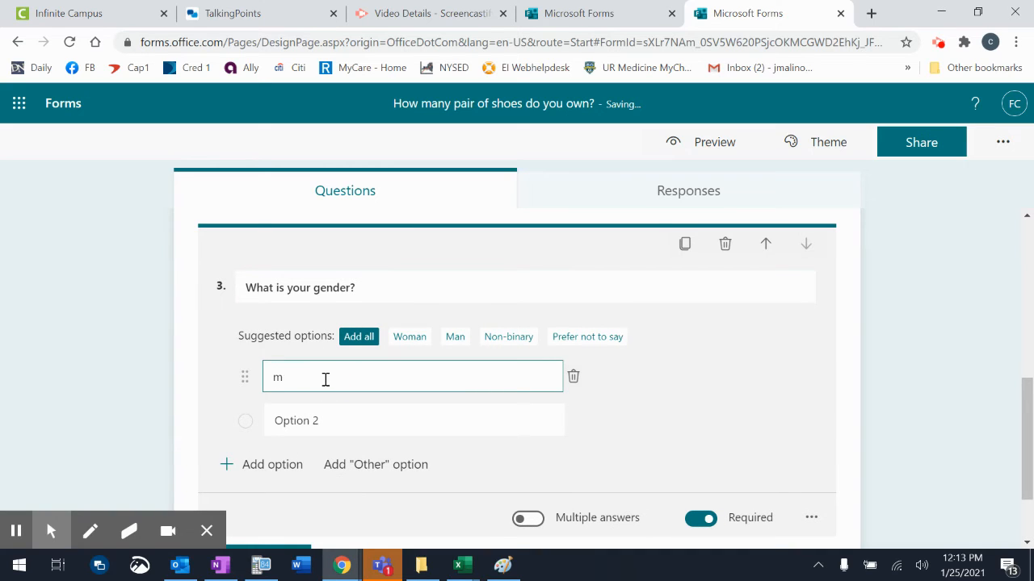
key("BackSpace")
type("Male")
Add 'Female' and 'Prefer not to say' as the remaining gender answers.
left_click(312, 419)
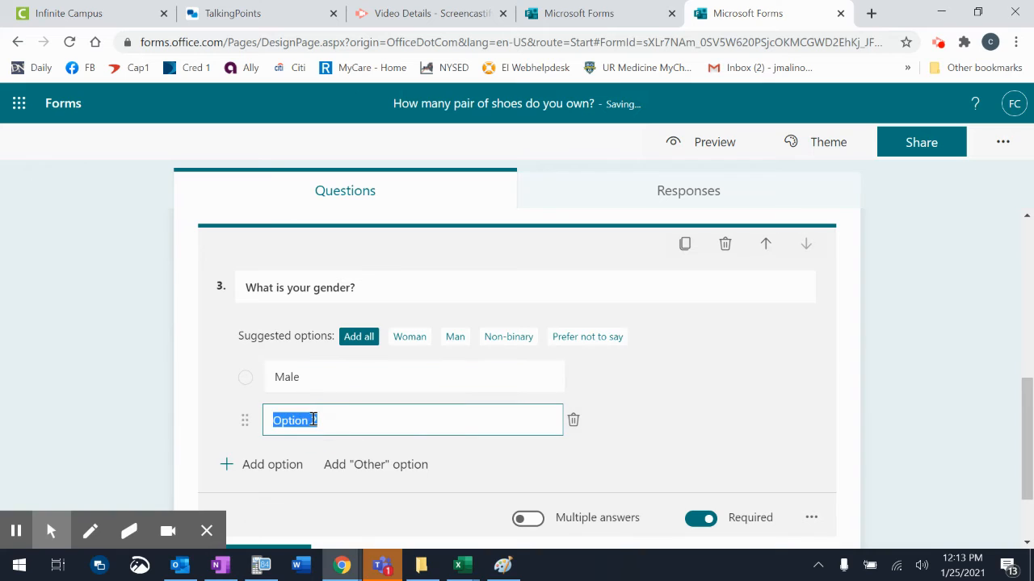
type("Femail")
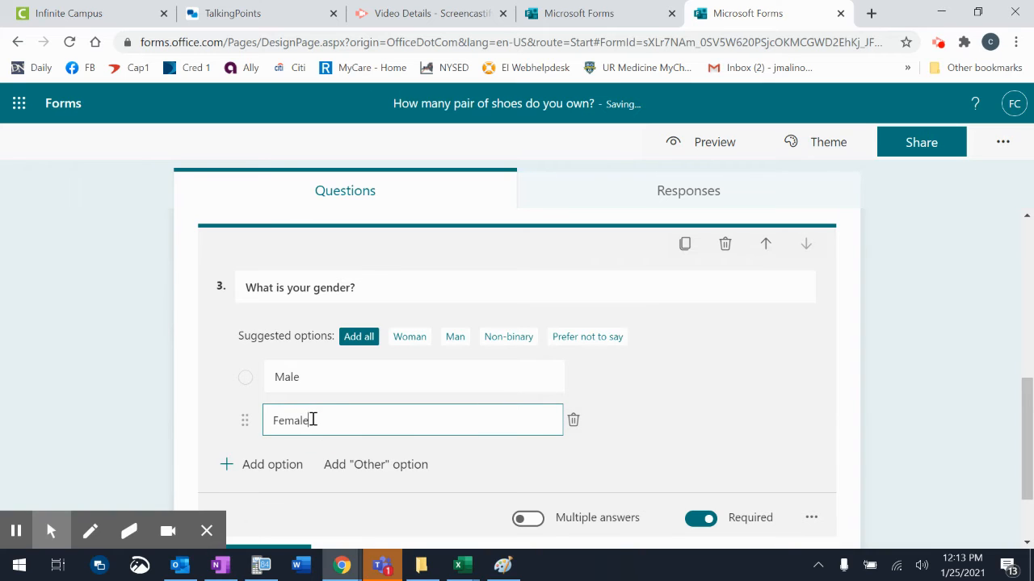
scroll(723, 418, "down", 1)
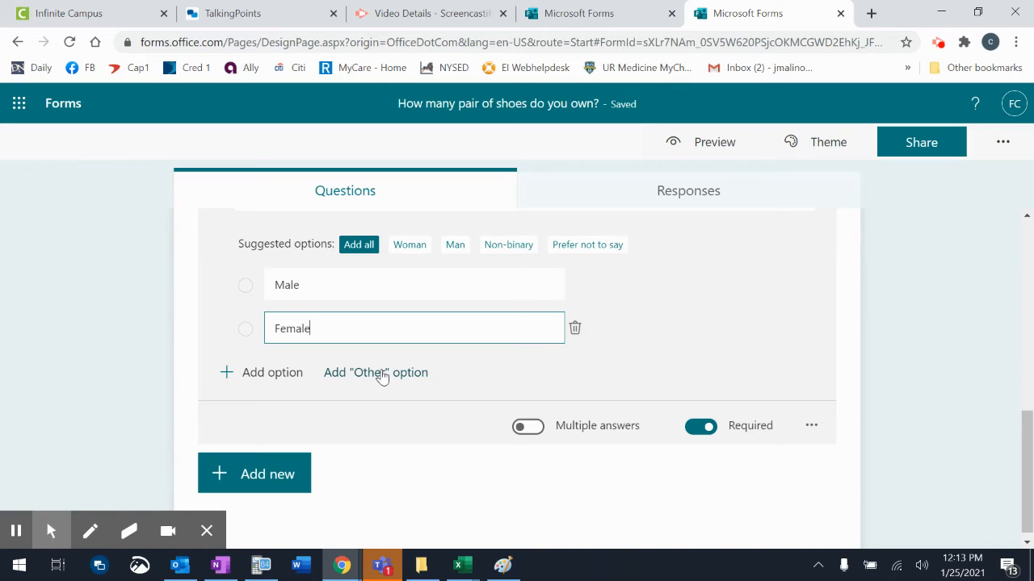
left_click(578, 245)
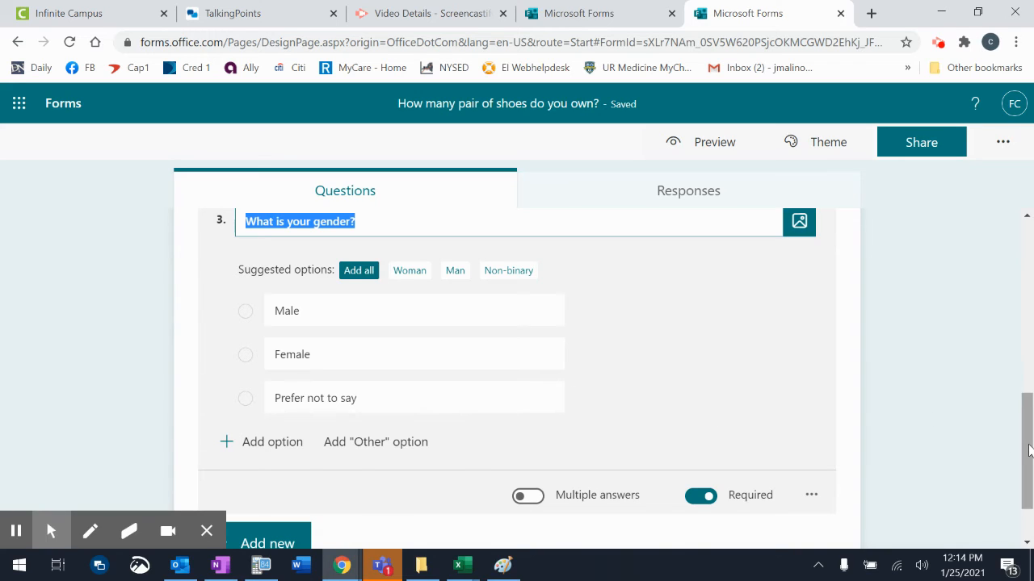
scroll(965, 441, "down", 1)
scroll(965, 441, "up", 6)
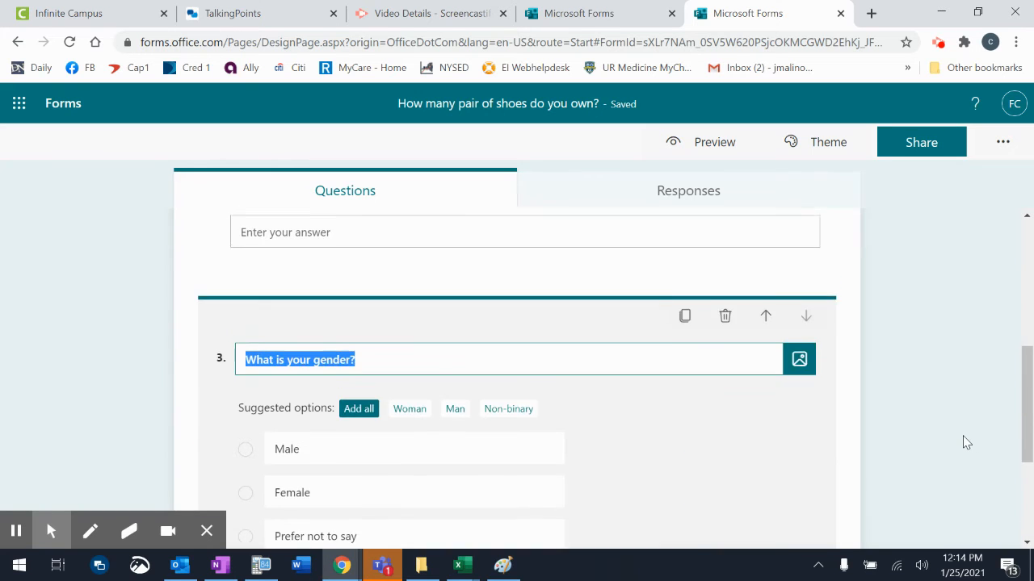
scroll(965, 441, "down", 2)
scroll(965, 441, "down", 4)
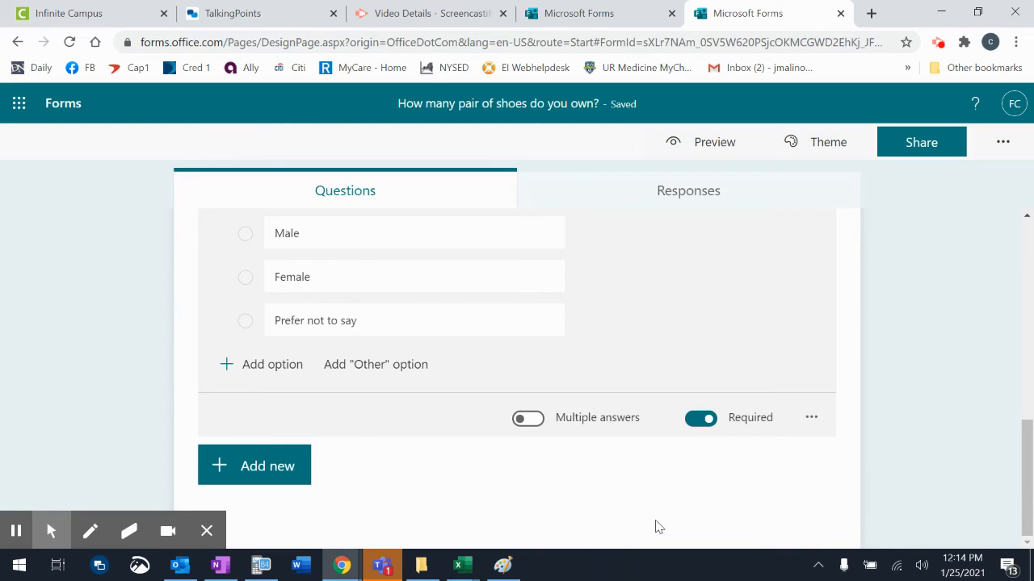
Add optional text question 4 'How many pair of sneakers do you currently own?'.
left_click(235, 479)
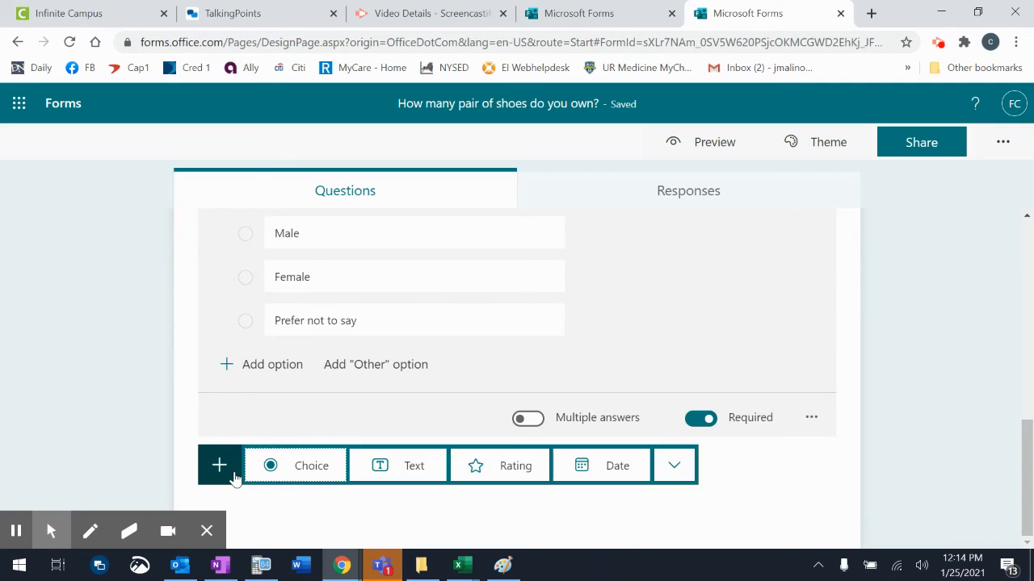
left_click(393, 466)
left_click(394, 466)
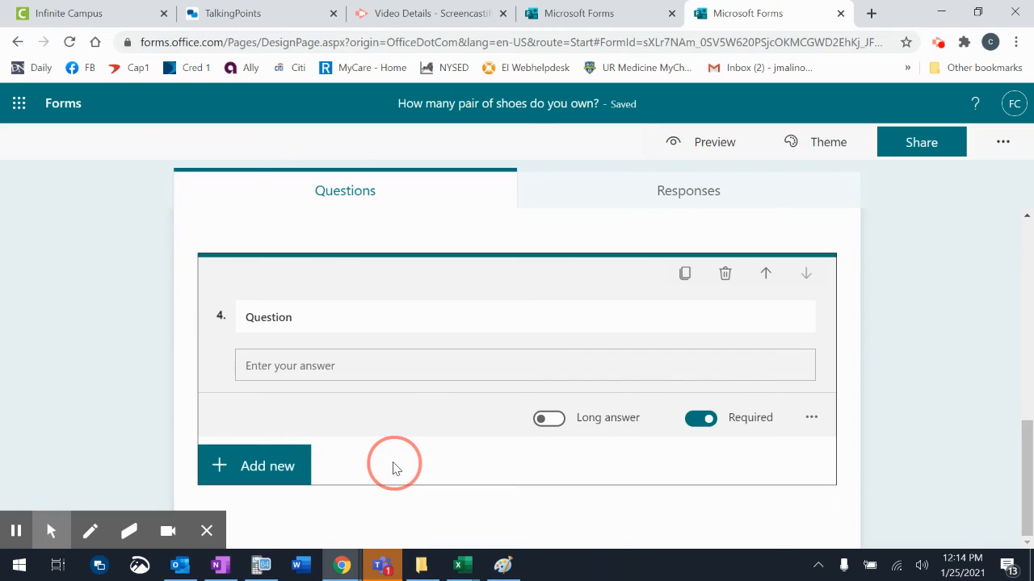
left_click(381, 311)
type("How ")
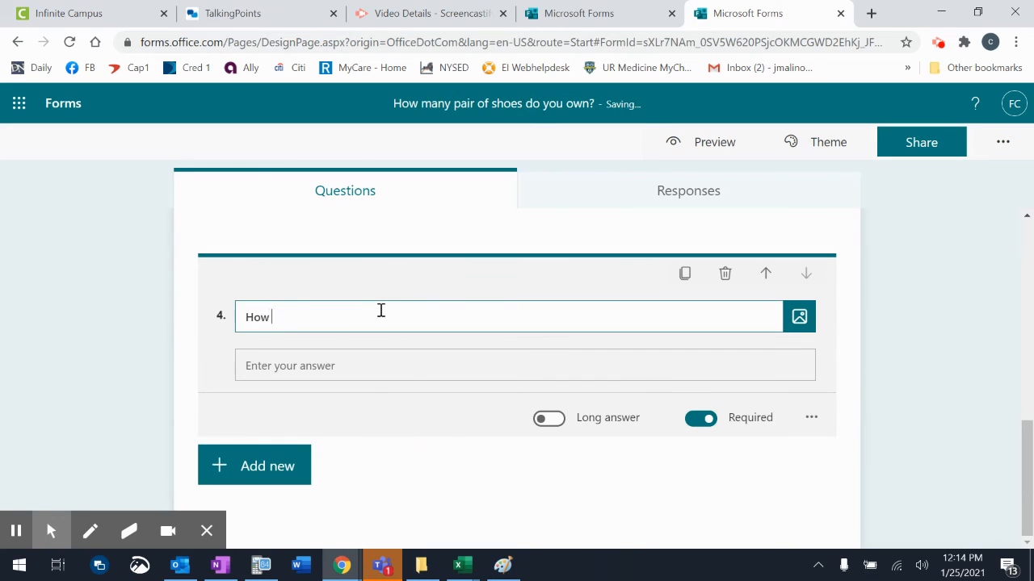
type("many pair of snea")
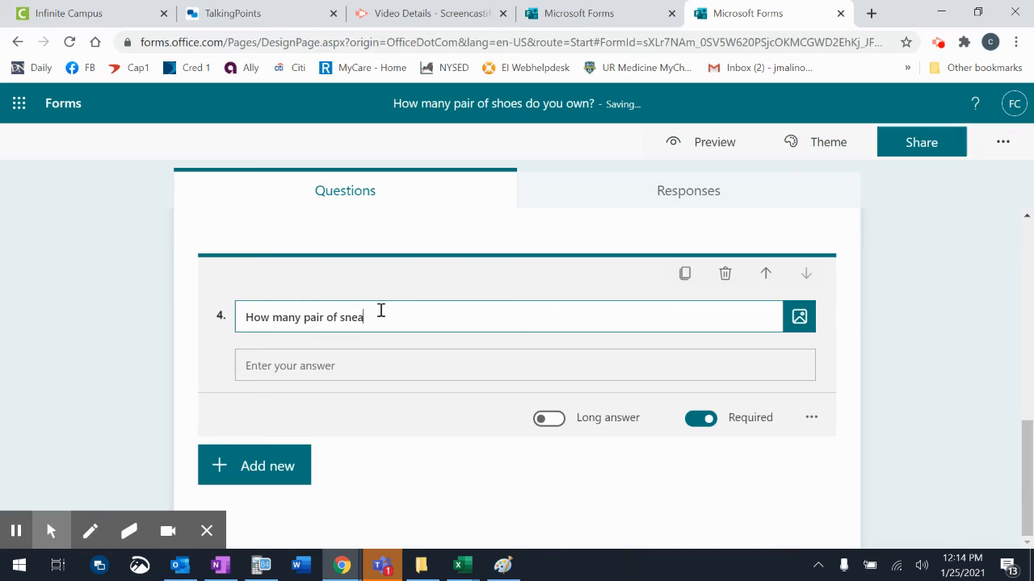
type("kers do you currently own?")
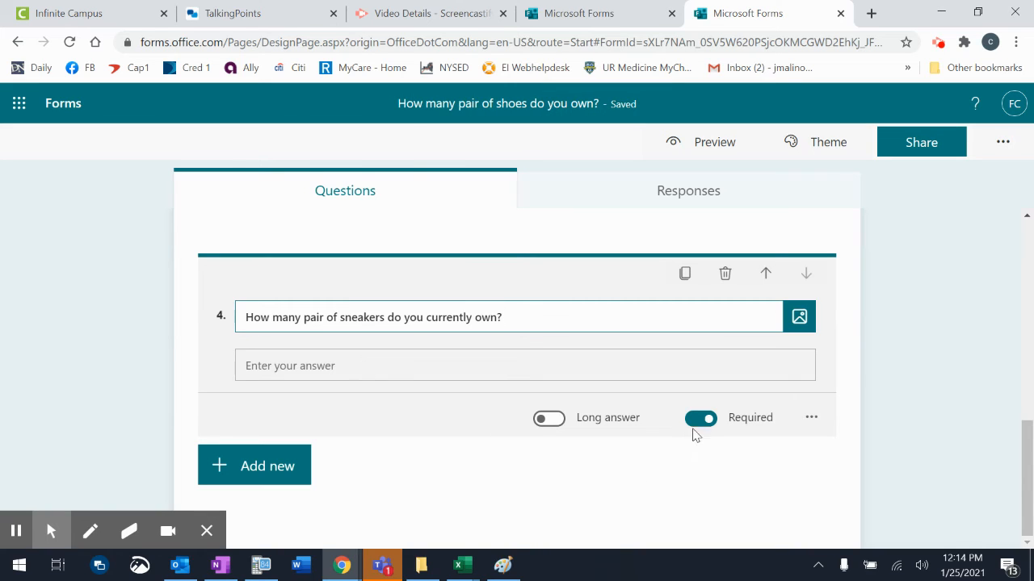
left_click(701, 419)
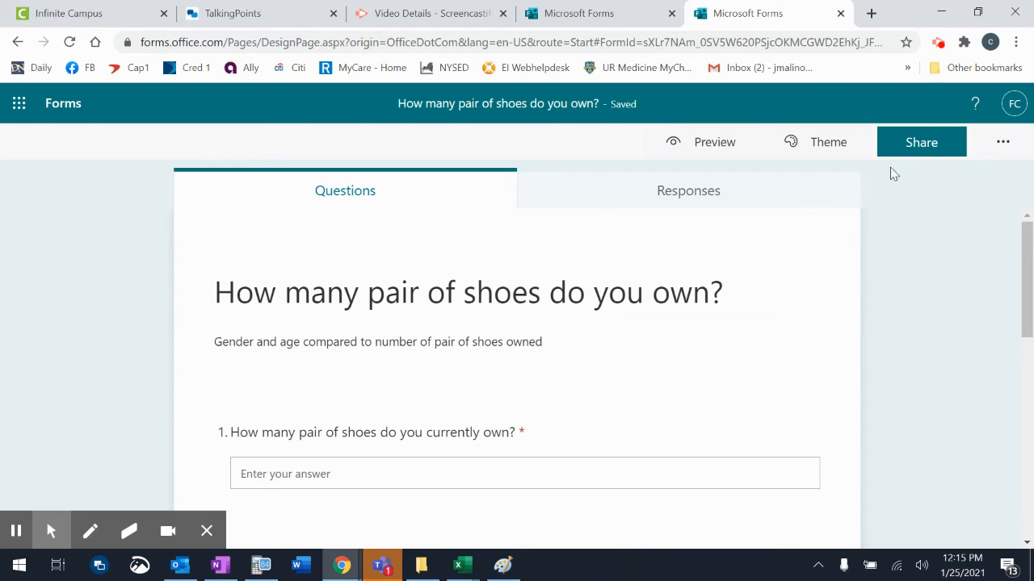
Keep the survey open to 'Anyone can respond', copy its response link, and return to OneNote.
left_click(929, 146)
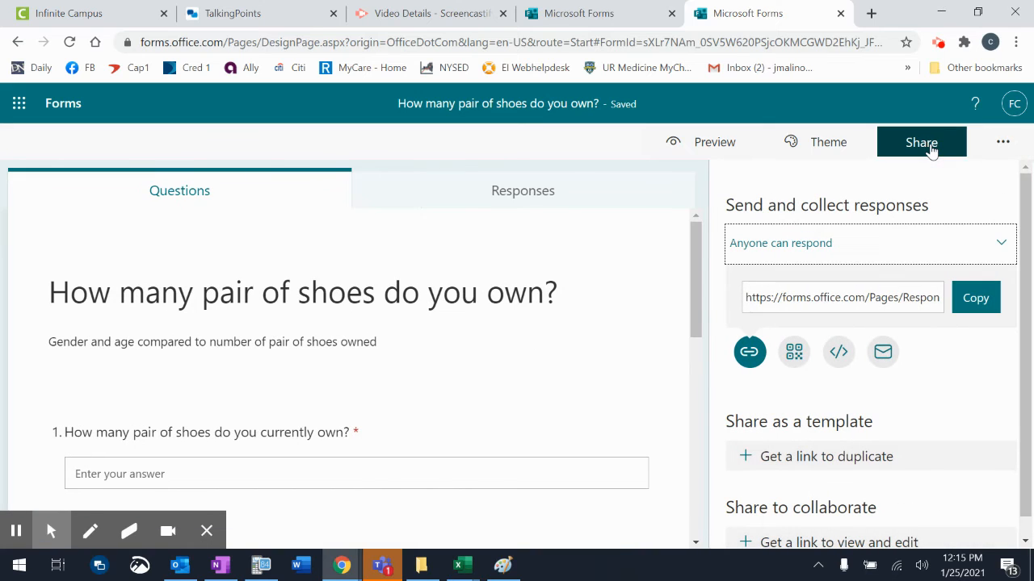
right_click(935, 239)
left_click(931, 244)
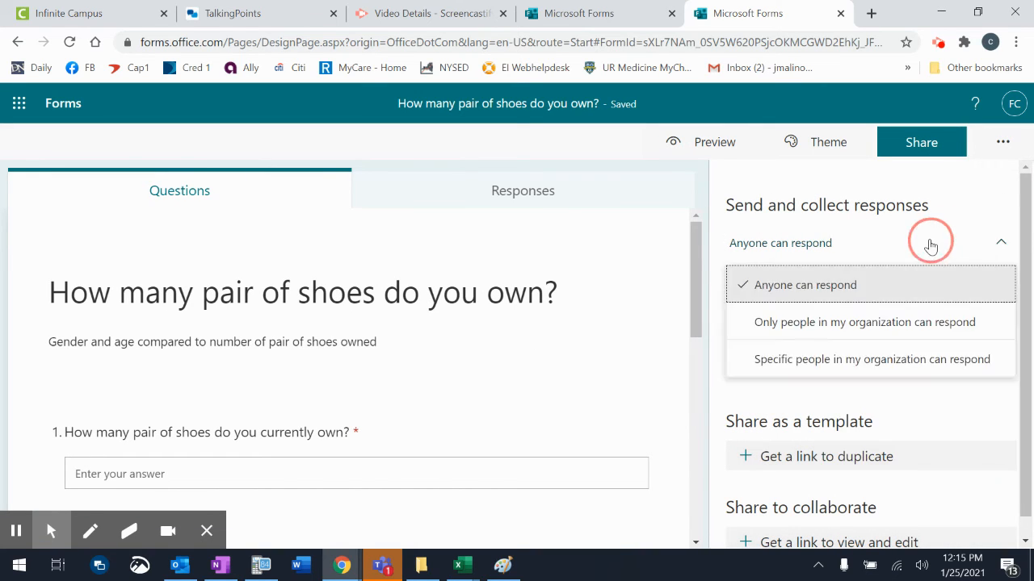
left_click(929, 244)
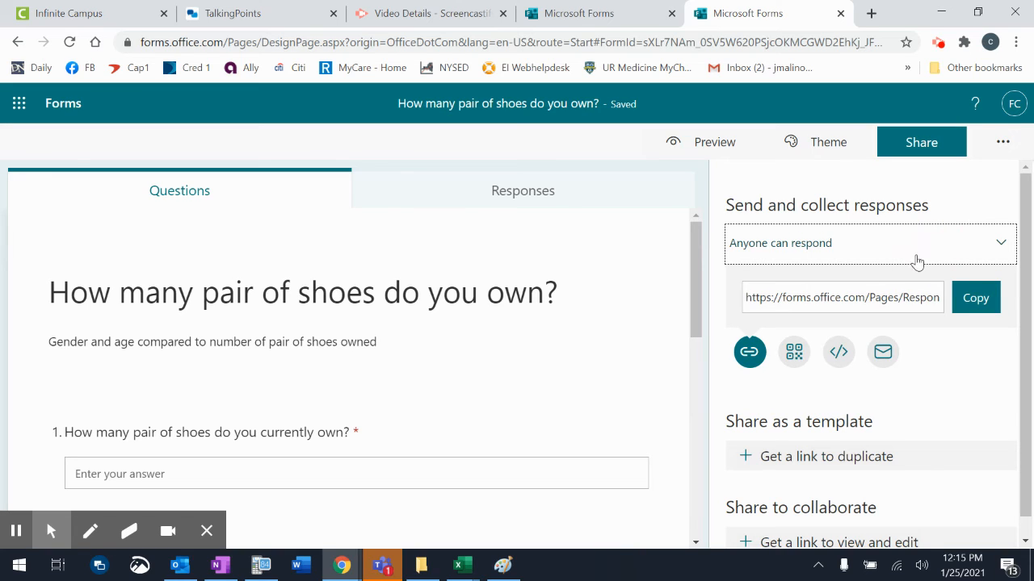
scroll(957, 406, "down", 1)
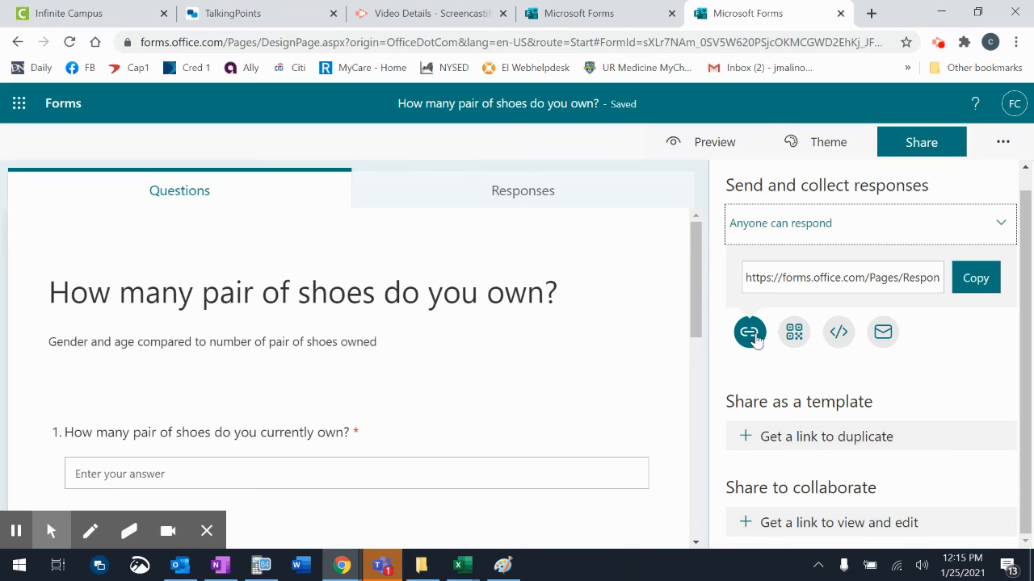
left_click(973, 283)
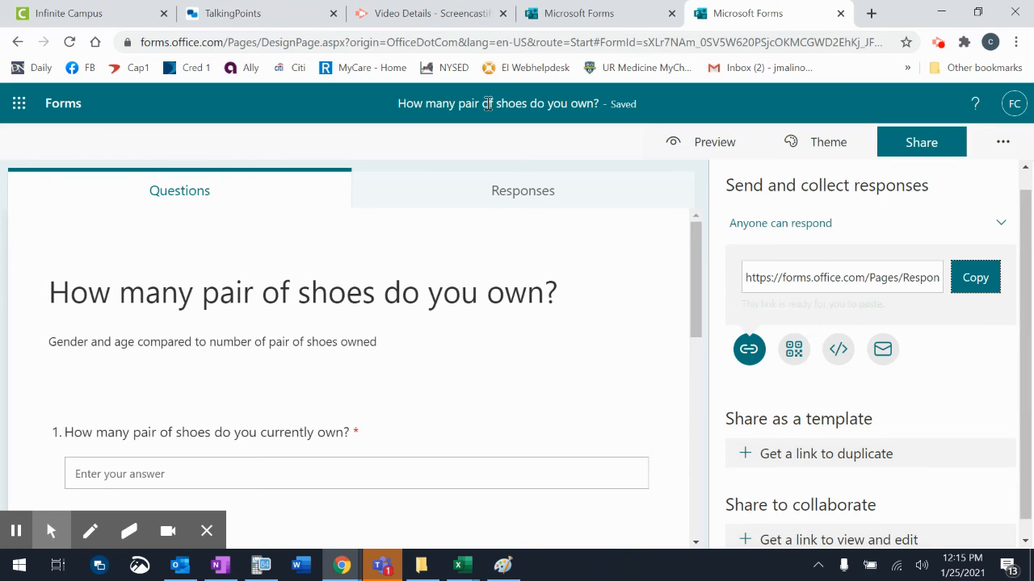
left_click(218, 565)
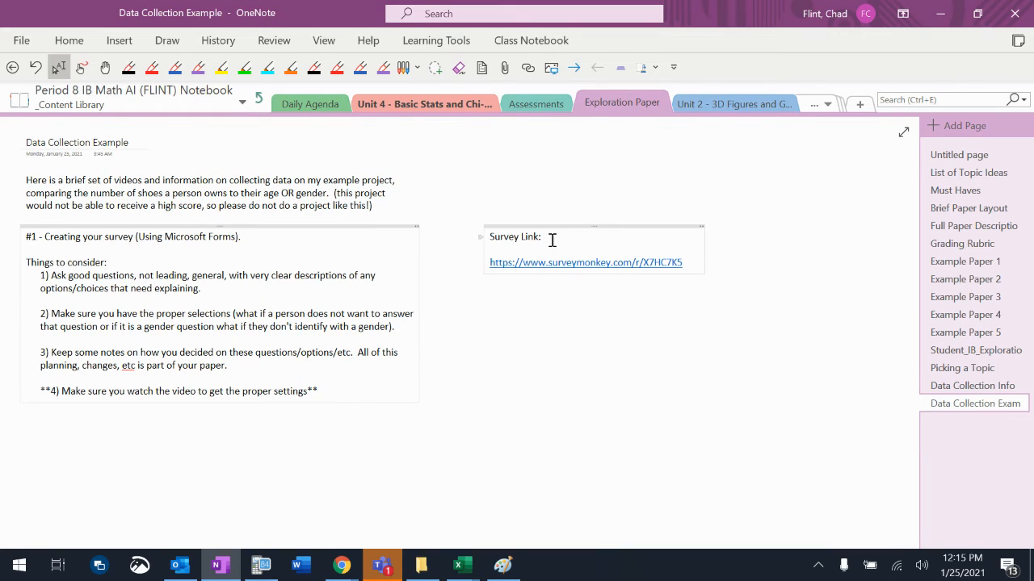
Replace the old SurveyMonkey address under Survey Link with the pasted Microsoft Forms link.
left_click_drag(552, 240, 687, 264)
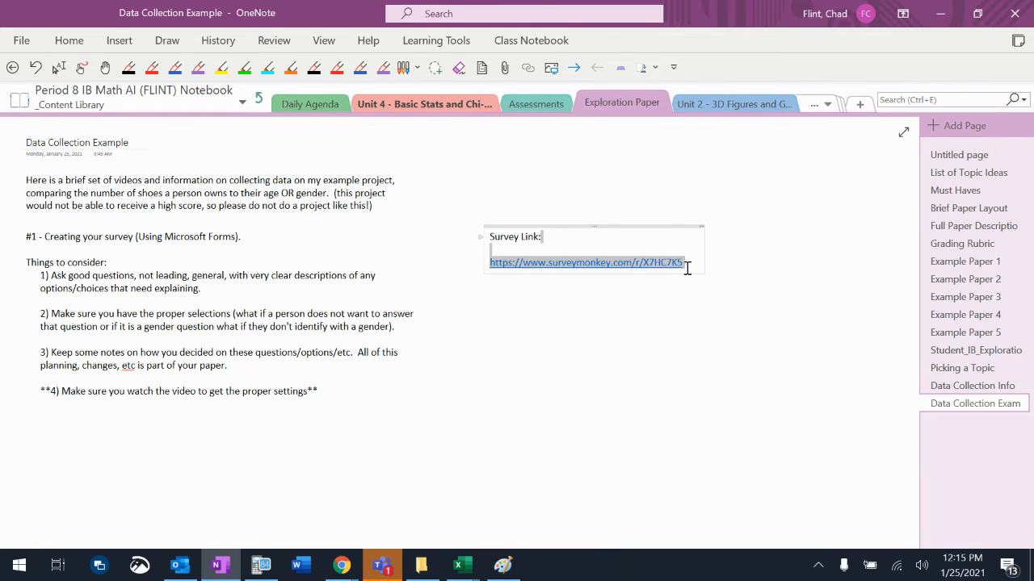
key("BackSpace")
key("Return")
key("Return")
key("ctrl+v")
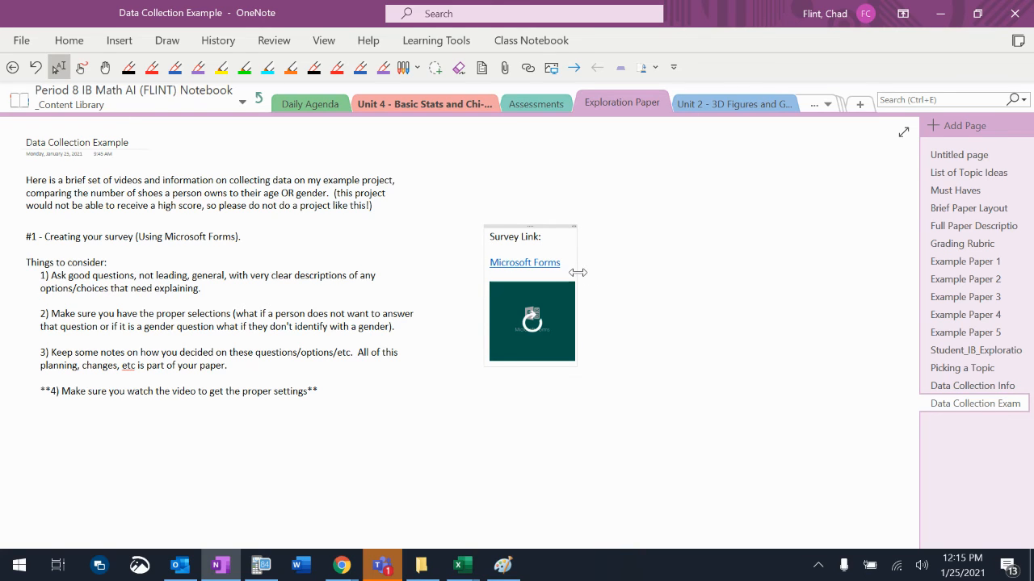
Widen the Survey Link note and copy the link's full address so the whole URL fits.
left_click_drag(592, 273, 821, 264)
left_click_drag(838, 266, 837, 266)
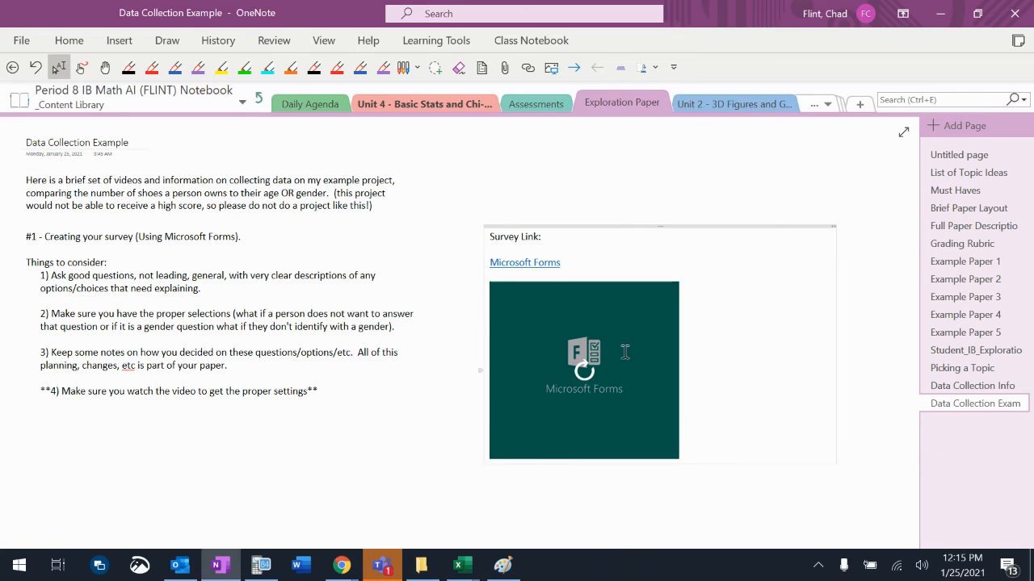
right_click(551, 265)
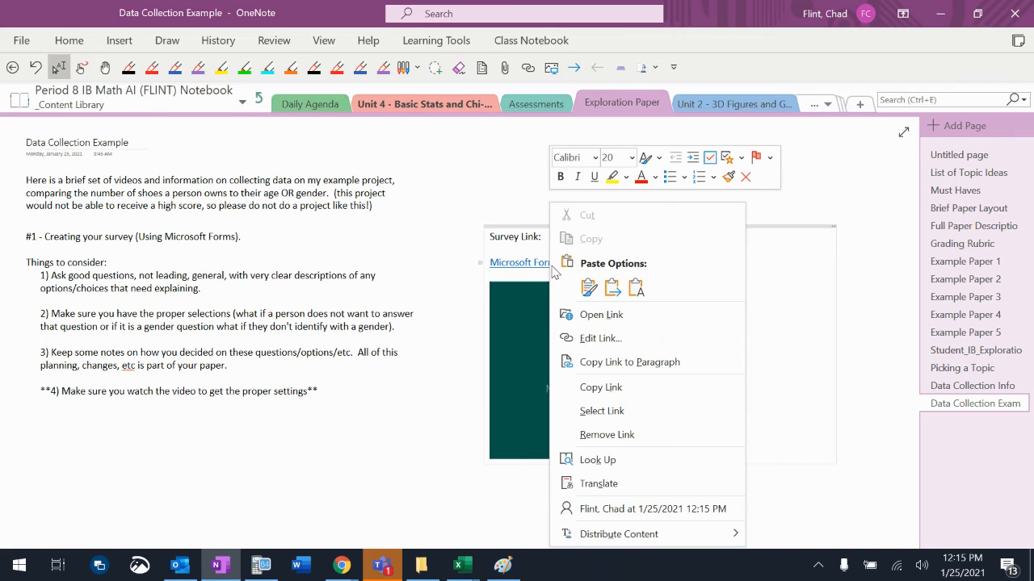
left_click(610, 388)
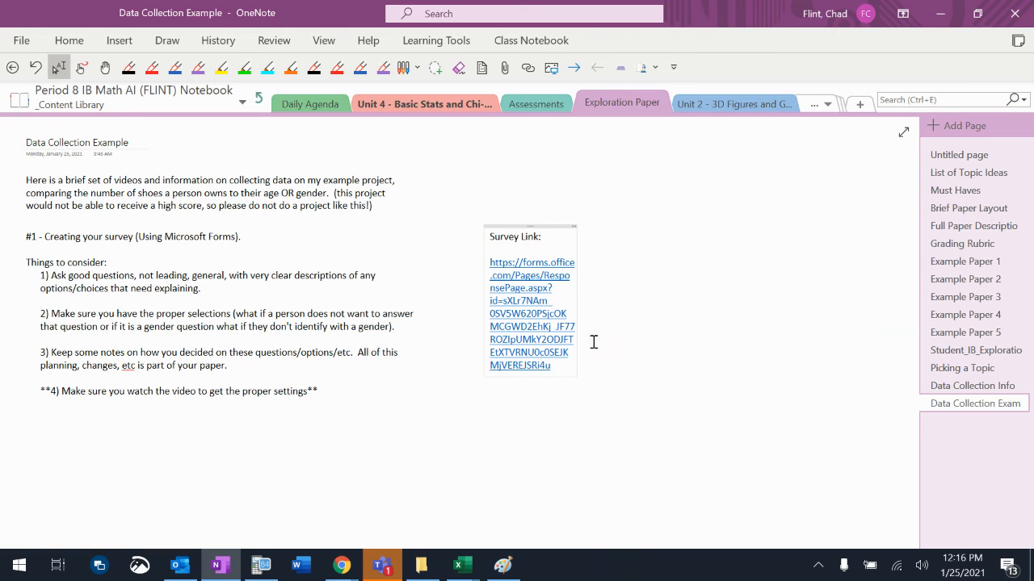
mouse_move(579, 311)
left_mouse_down()
mouse_move(764, 295)
mouse_move(815, 303)
left_mouse_up()
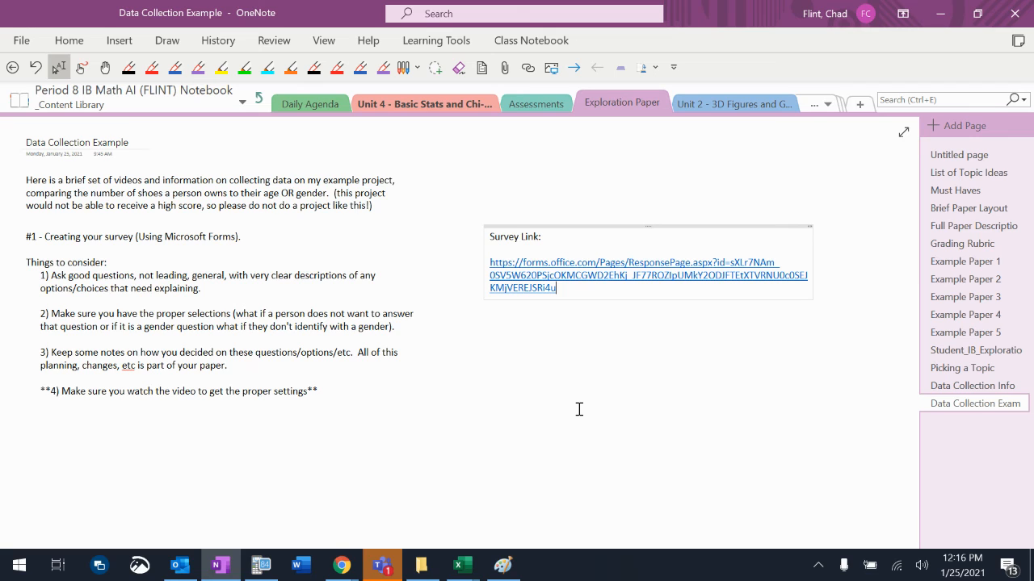
Hide the Screencastify screen-sharing notice and bring the Microsoft Forms survey window to the front.
left_click(343, 566)
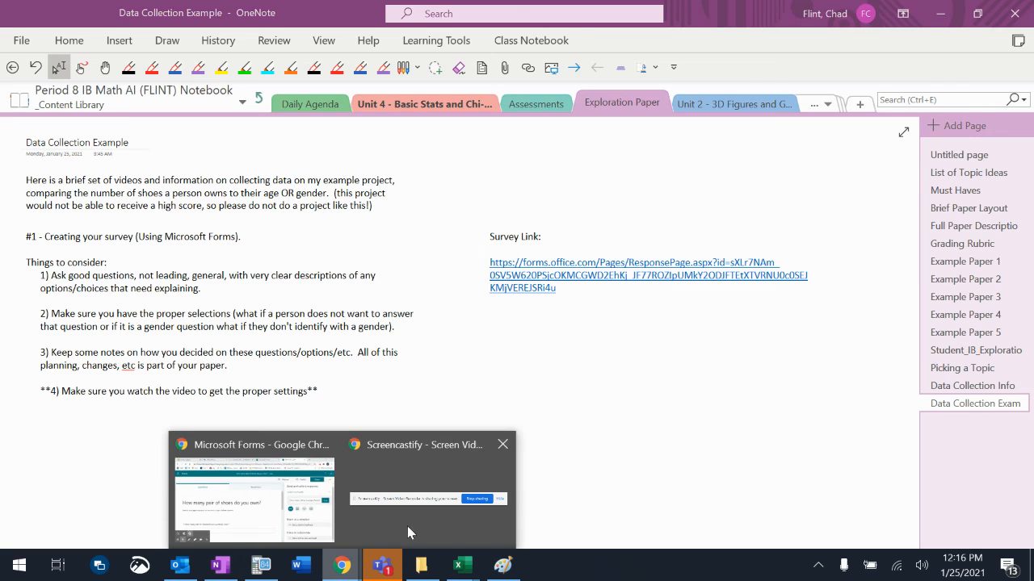
left_click(407, 525)
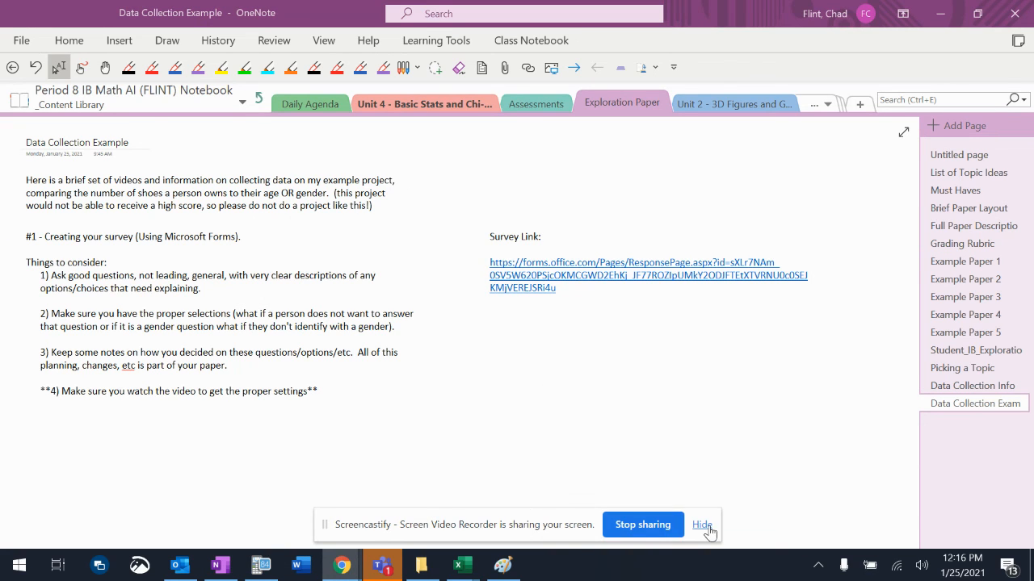
left_click(707, 526)
left_click(342, 565)
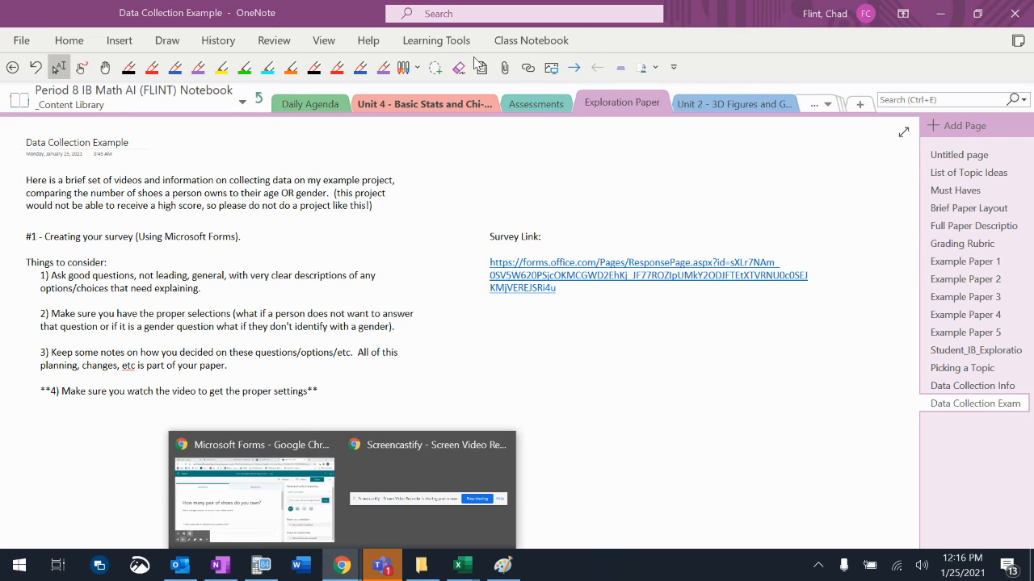
left_click(260, 484)
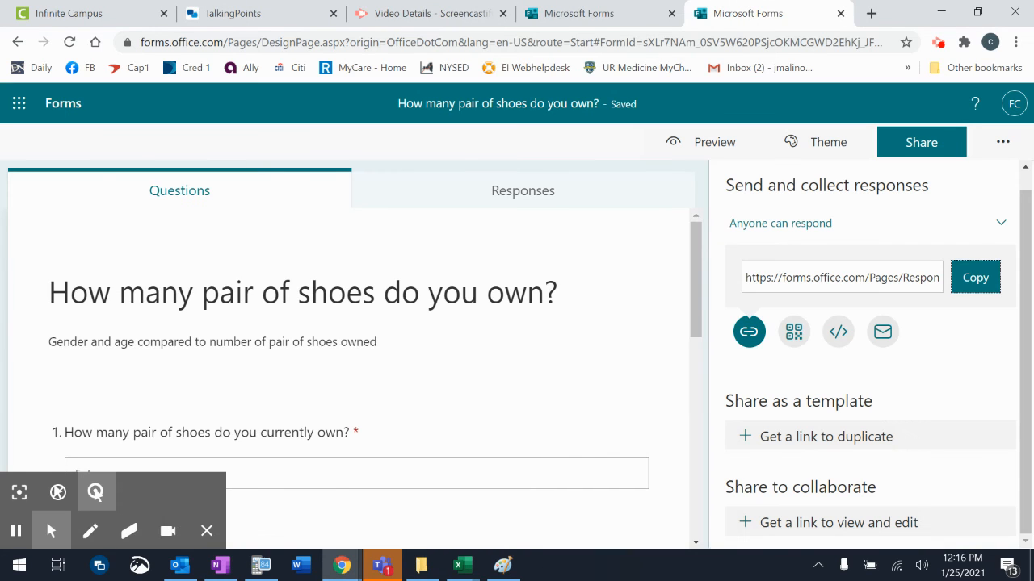
Retitle the Screencastify recording 'Survey Tips'.
left_click(452, 25)
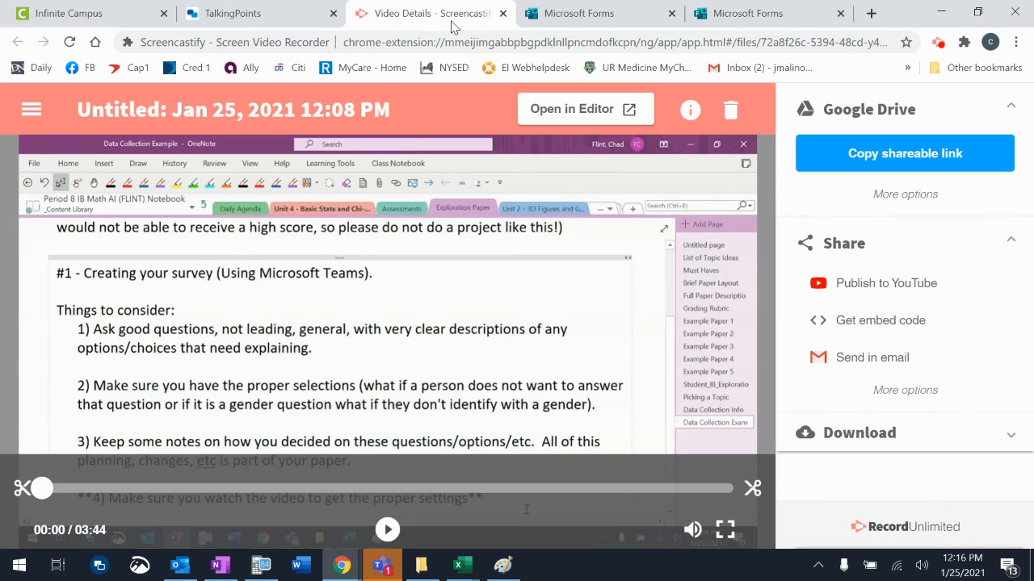
left_click(346, 111)
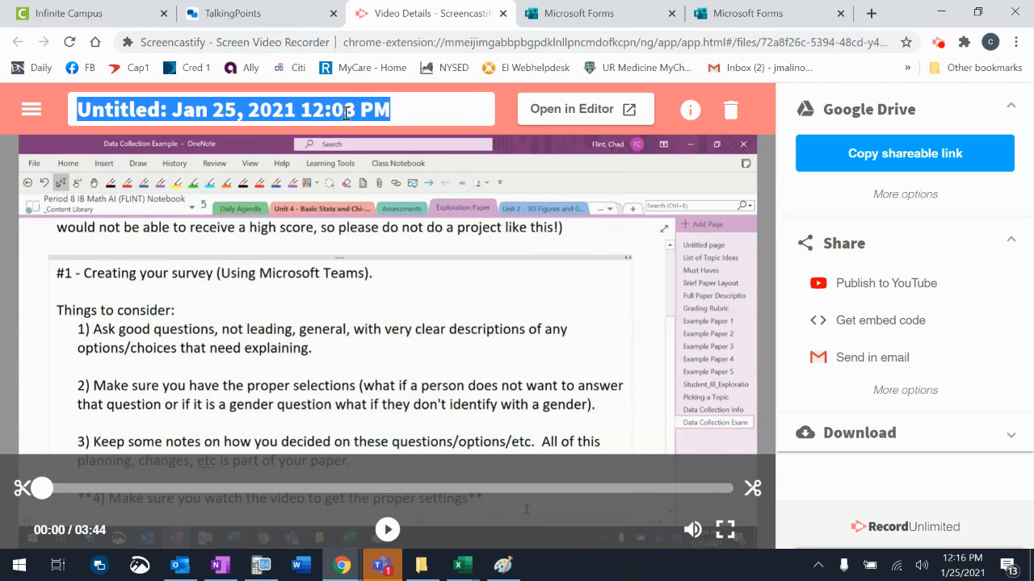
type("Survey Tips")
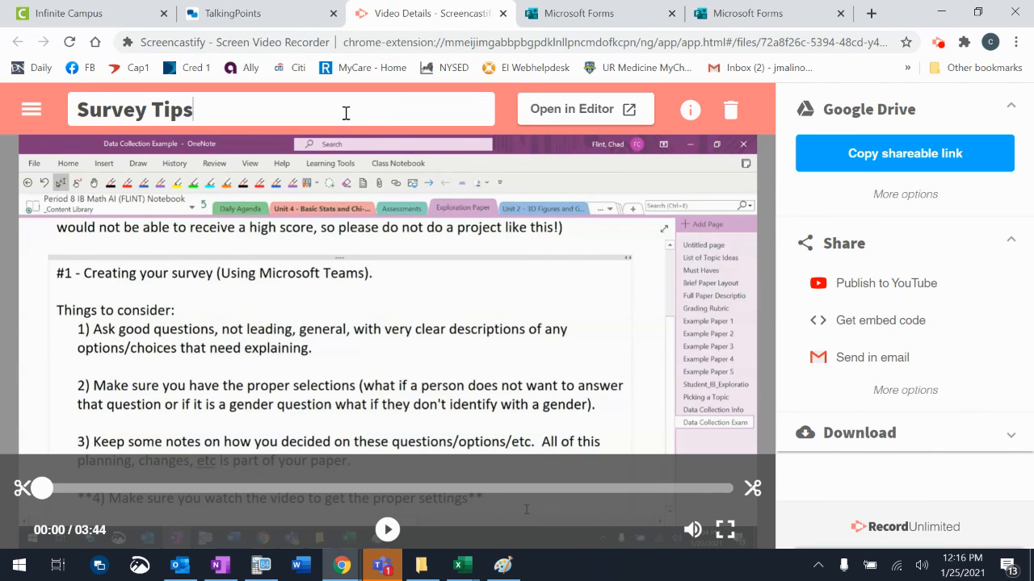
key("Return")
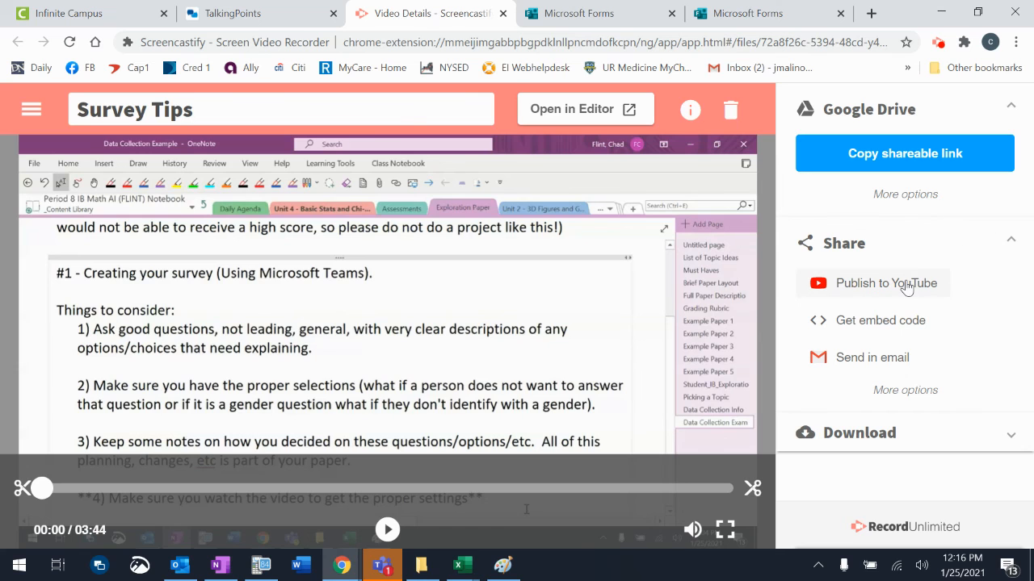
Publish the recording to YouTube with Public visibility.
left_click(905, 283)
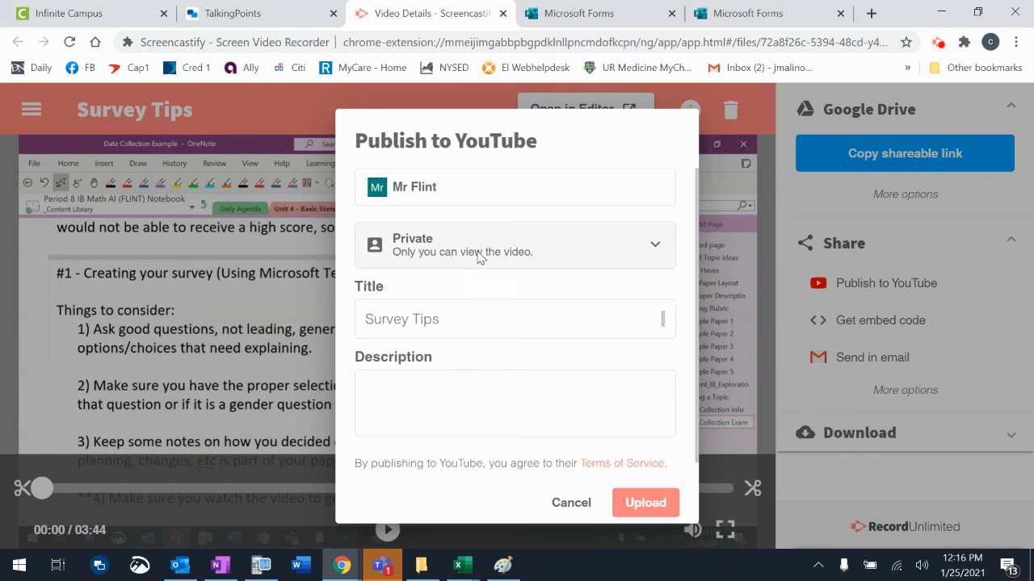
left_click(477, 259)
left_click(469, 295)
left_click(634, 503)
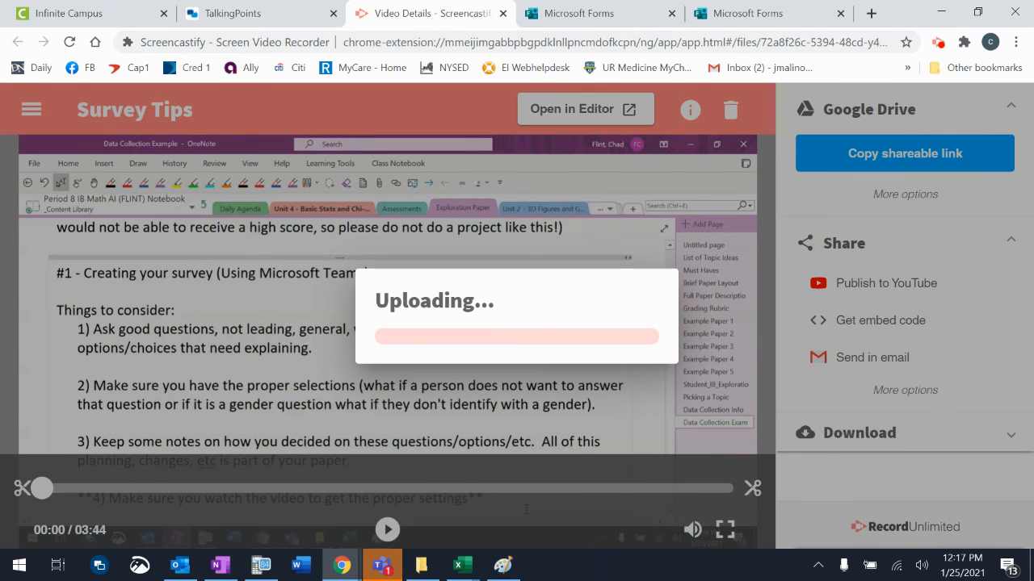
Close the extra Microsoft Forms tab to return to the survey.
left_click(595, 16)
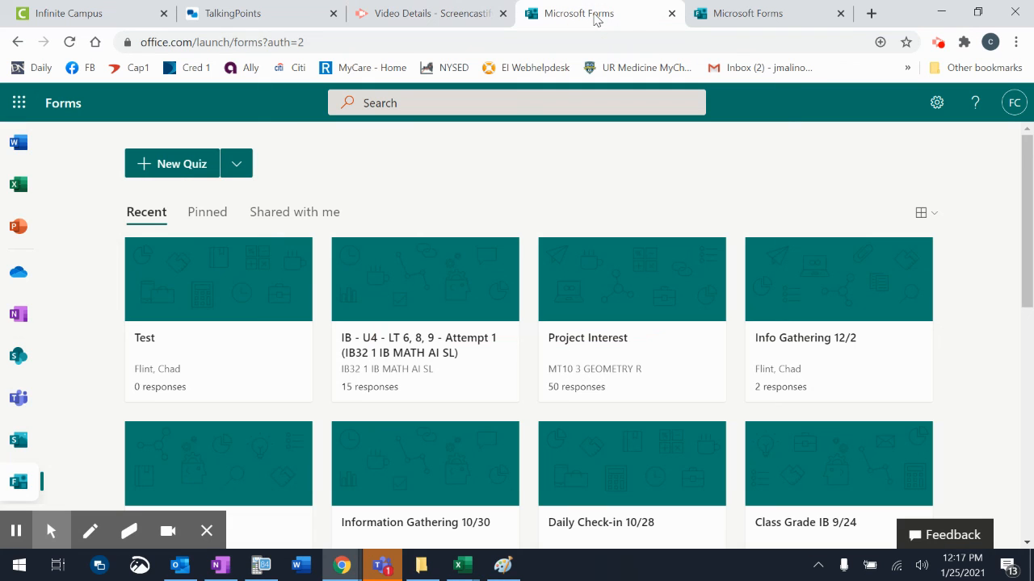
left_click(672, 14)
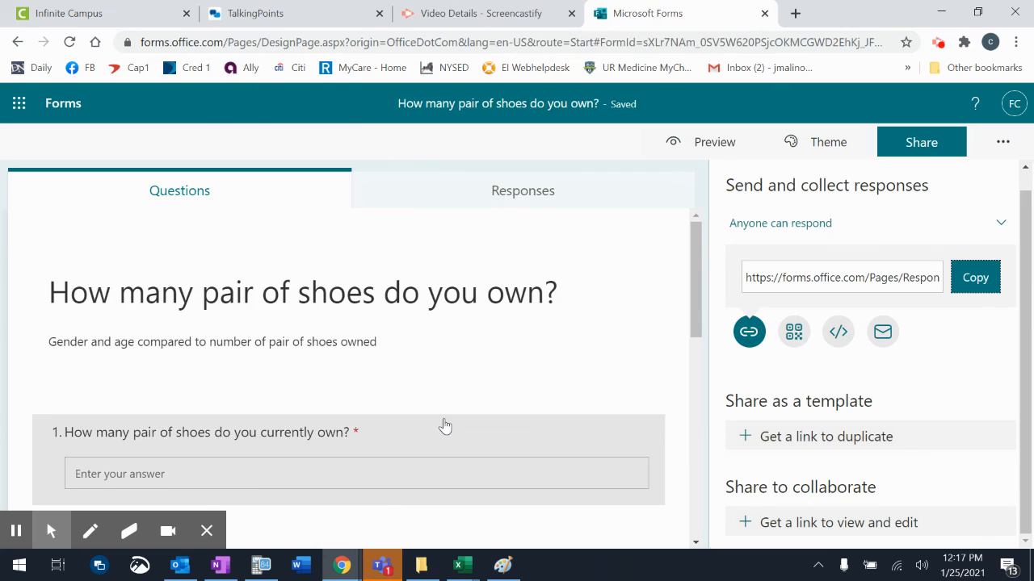
mouse_move(356, 575)
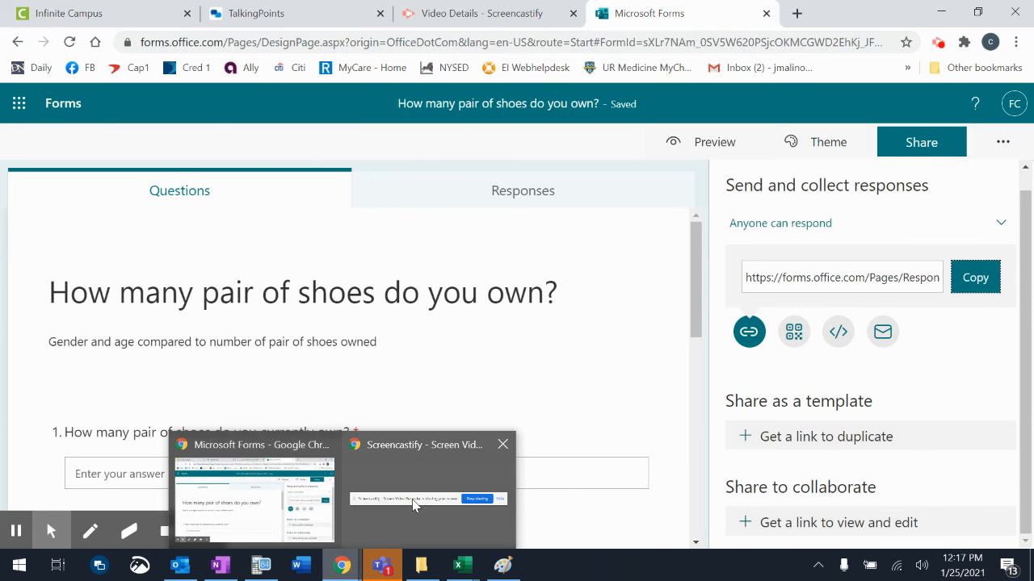